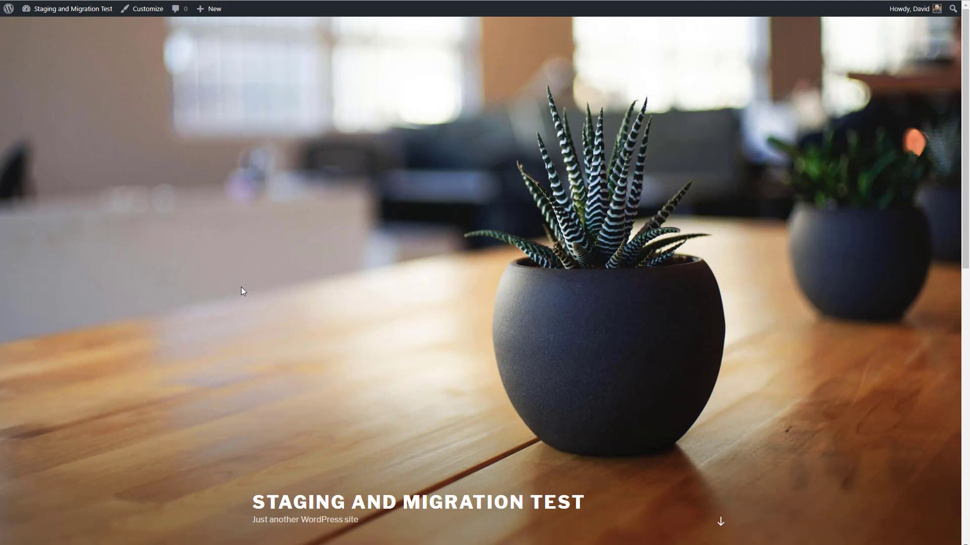
Go from the production front page to the Dashboard and its installed Plugins list.
scroll(241, 291, "down", 10)
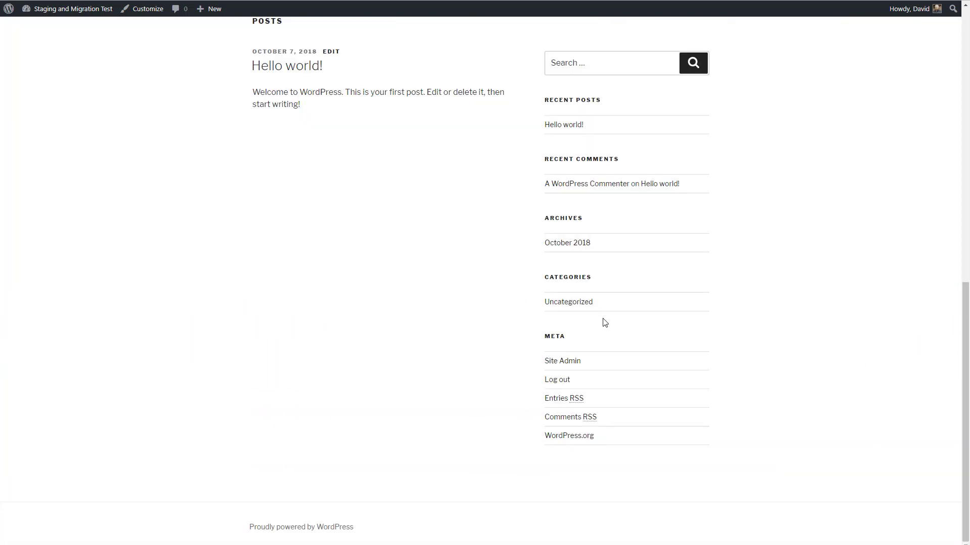
left_click(91, 10)
left_click(30, 181)
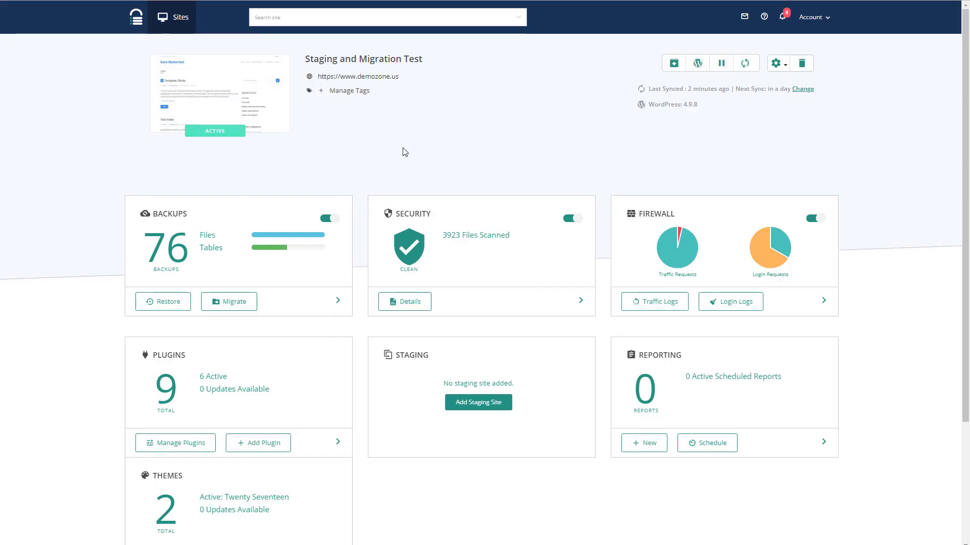
Start adding a staging site from the Staging card of the BlogVault site dashboard.
scroll(412, 173, "down", 1)
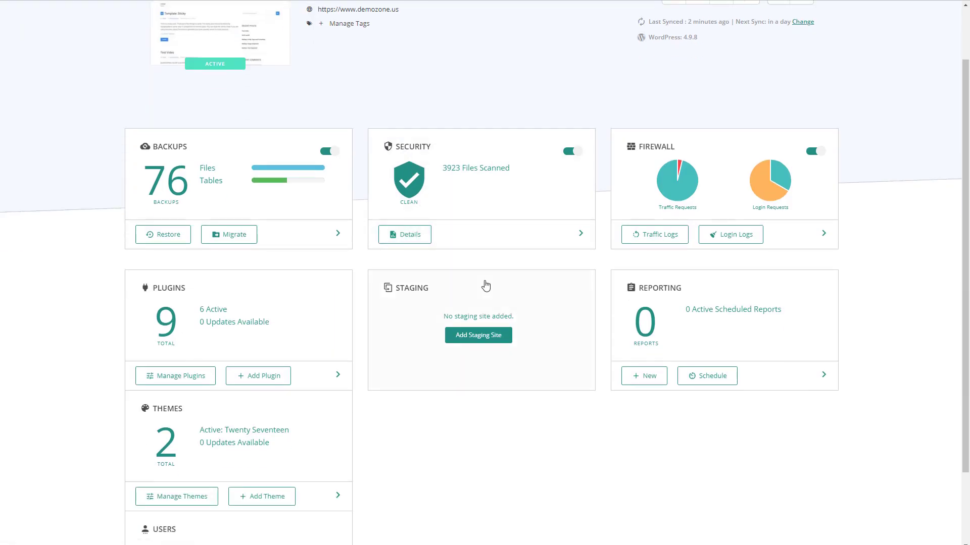
scroll(484, 283, "down", 1)
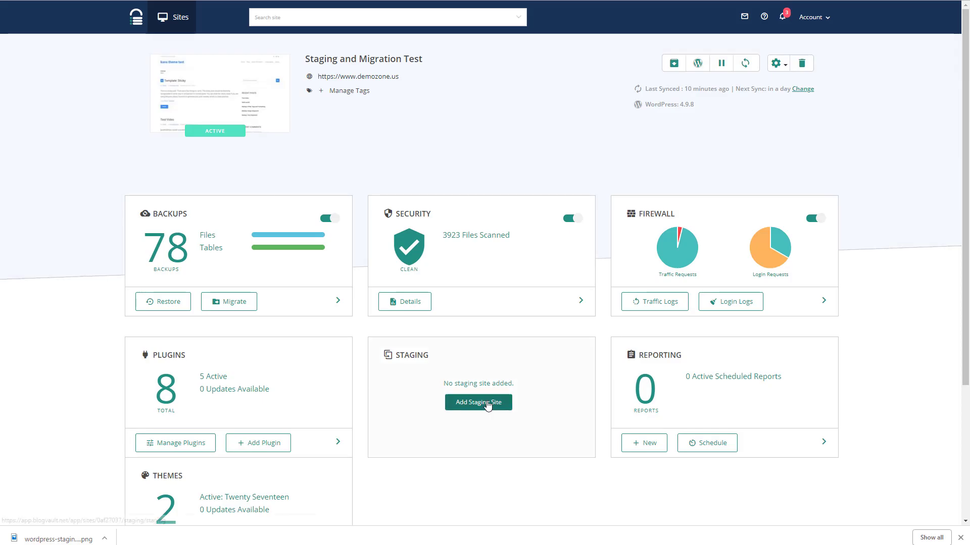
left_click(489, 402)
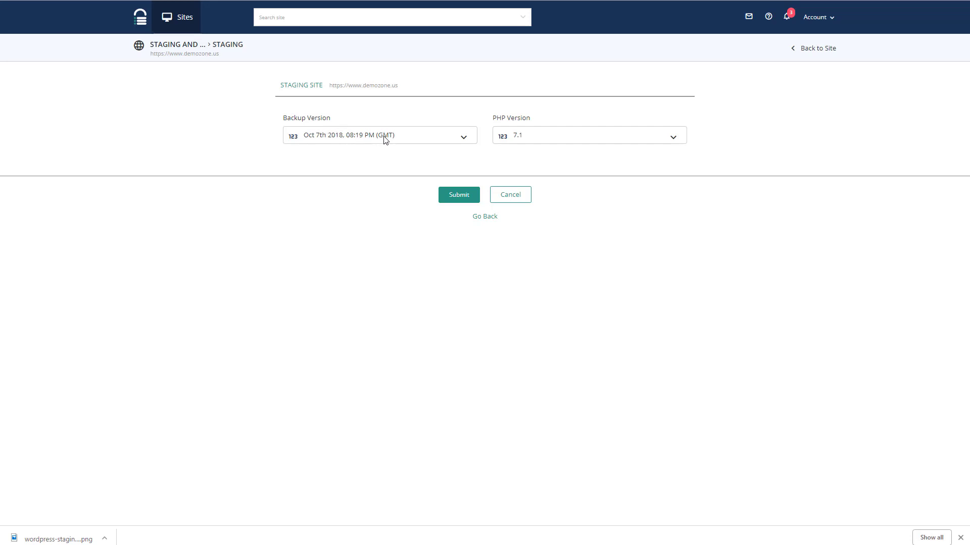
Create the staging site from the Oct 7th 2018, 08:19 PM backup with PHP 7.1.
left_click(459, 135)
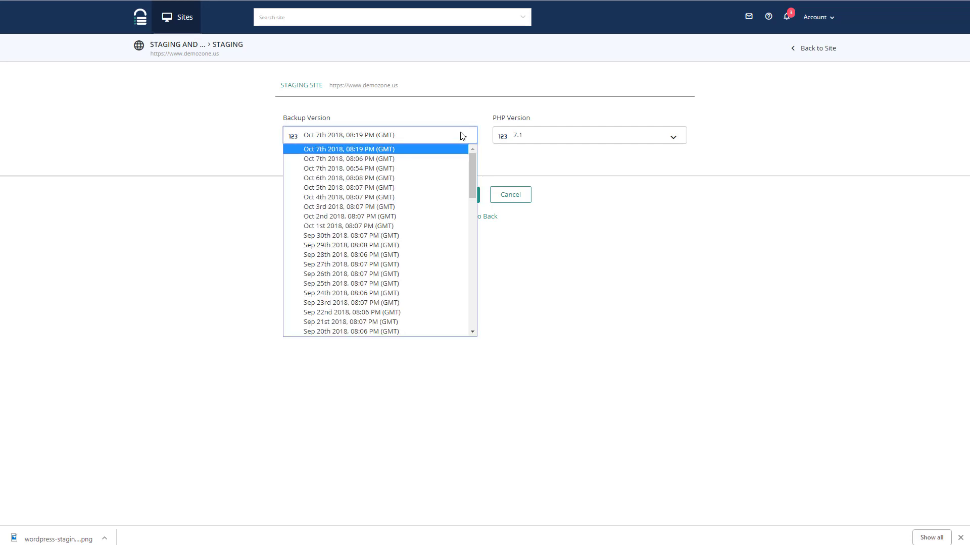
left_click(327, 137)
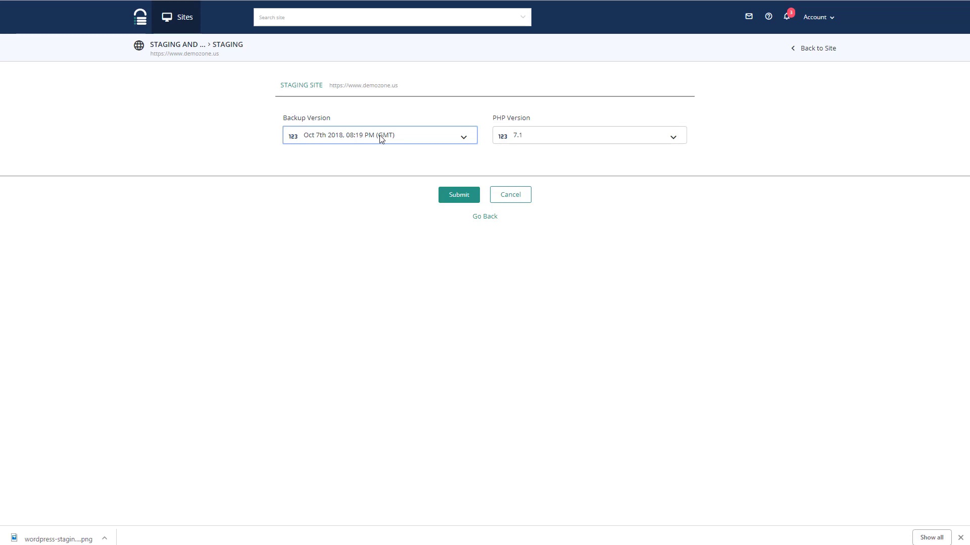
left_click(456, 195)
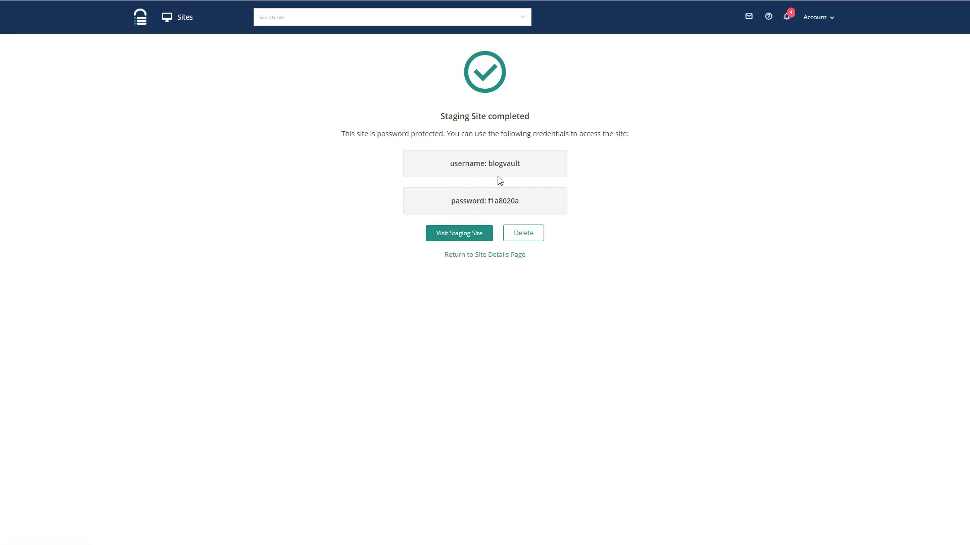
Visit the newly completed staging site from BlogVault's Staging Site completed page.
left_click(458, 235)
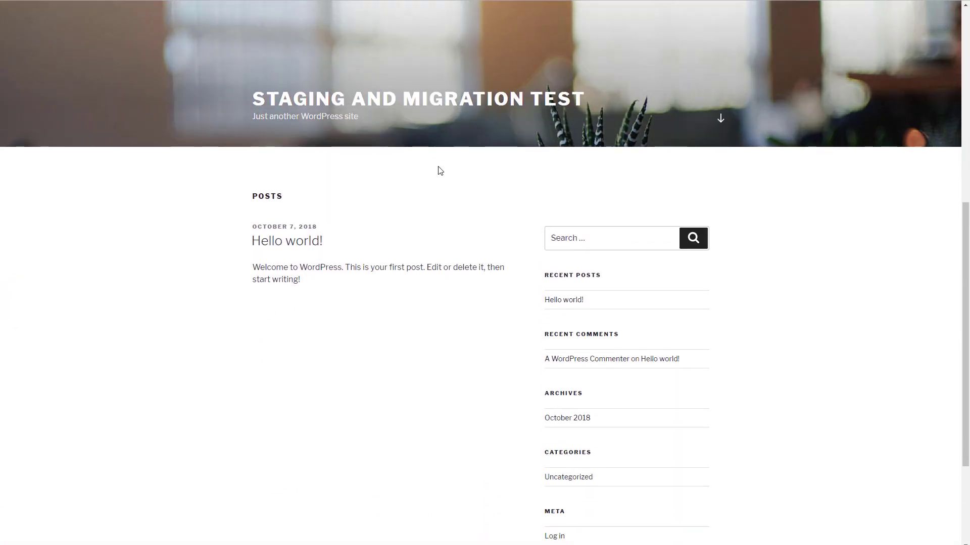
scroll(438, 171, "down", 3)
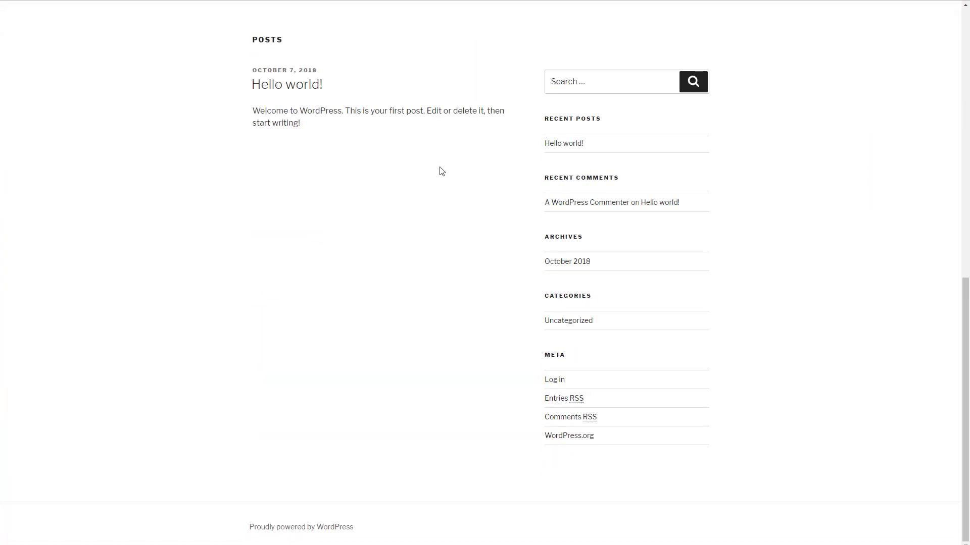
Log in to the staging site's wp-admin through the Meta Log in link.
left_click(554, 381)
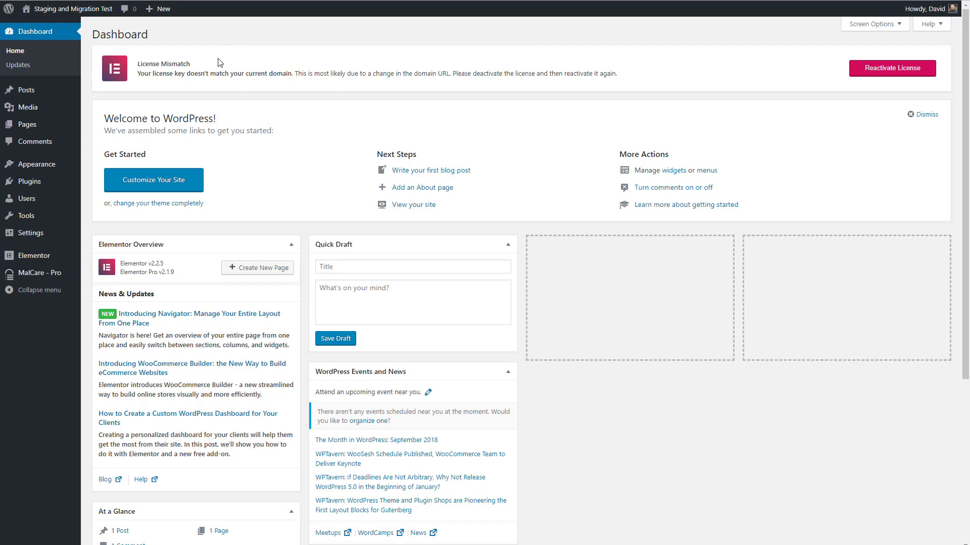
Change the Site Title in Settings > General to 'Staging and Merging Test' and save.
left_click(29, 182)
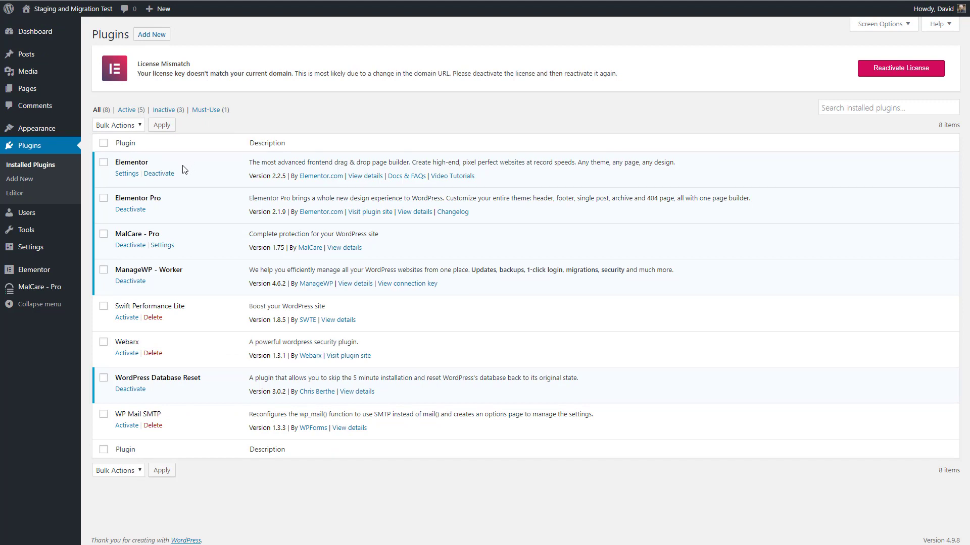
mouse_move(48, 18)
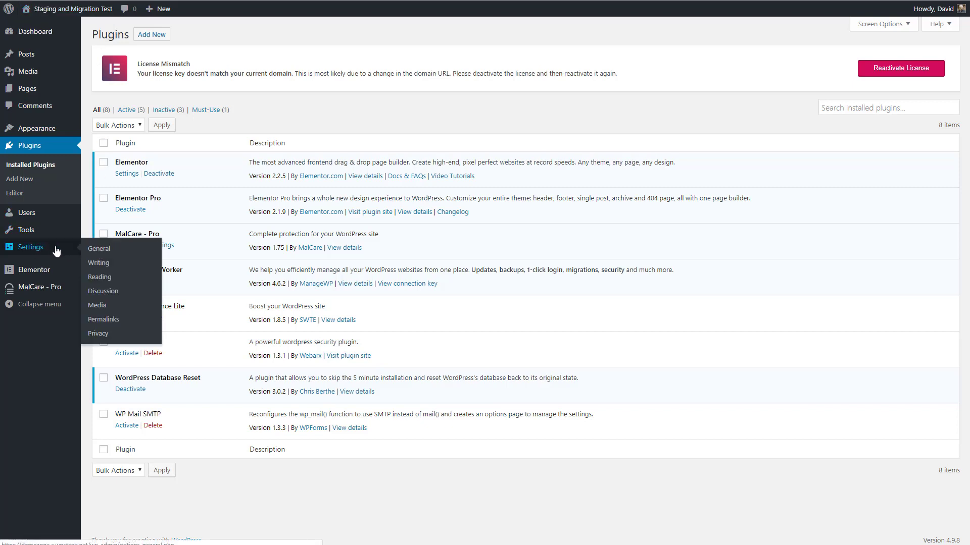
left_click(106, 249)
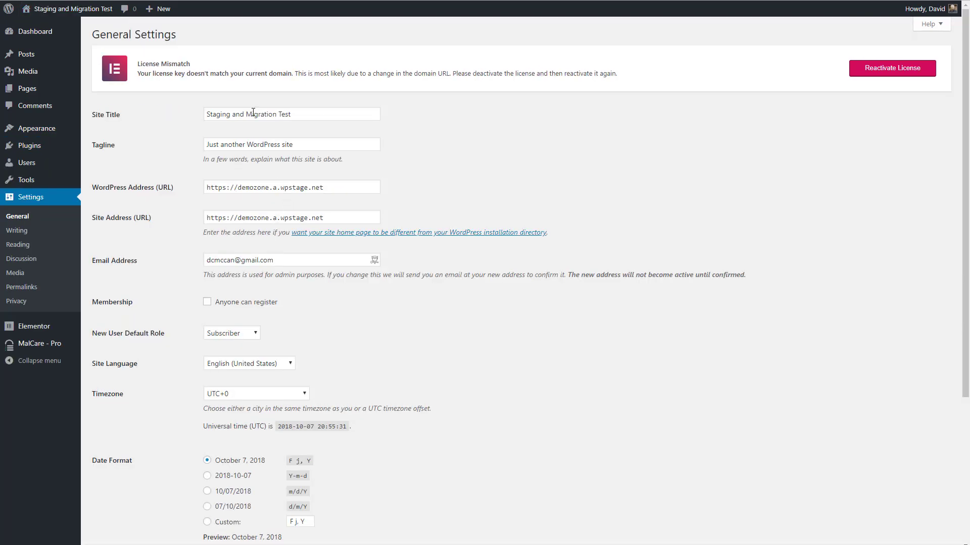
left_click_drag(252, 114, 277, 114)
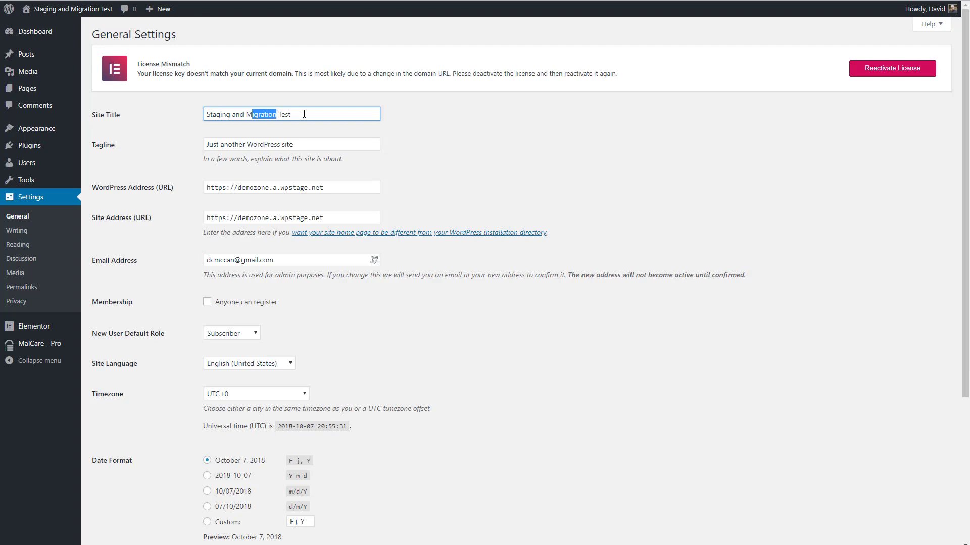
type("ergin")
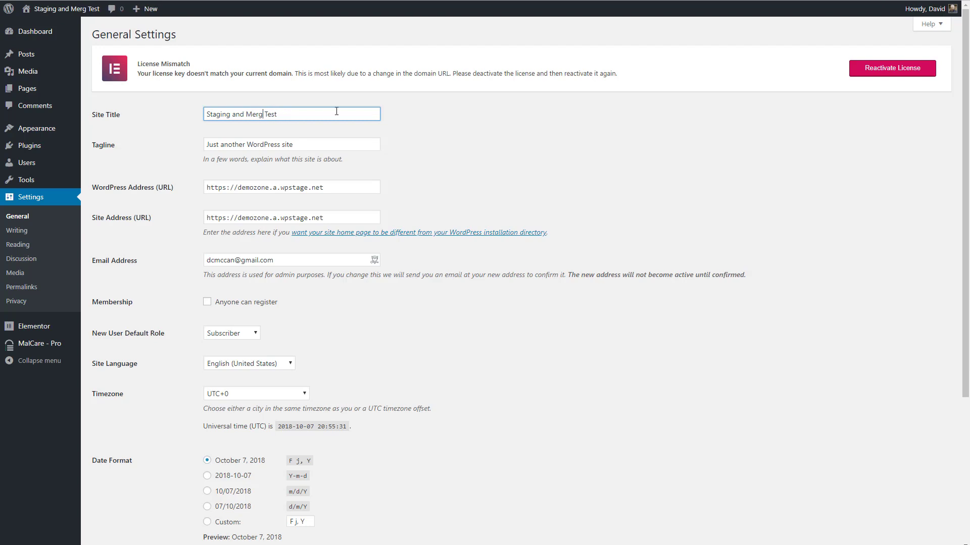
type("g")
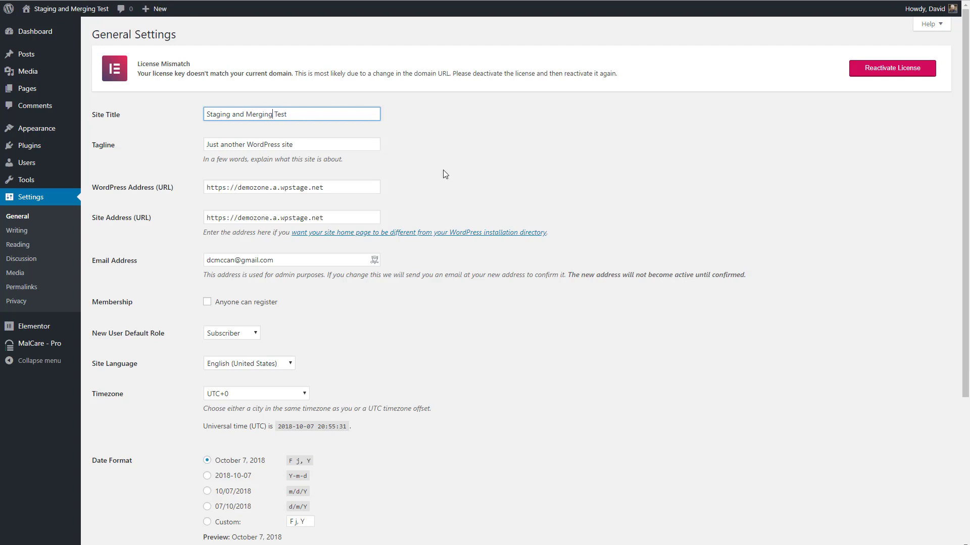
scroll(445, 174, "down", 4)
left_click(113, 497)
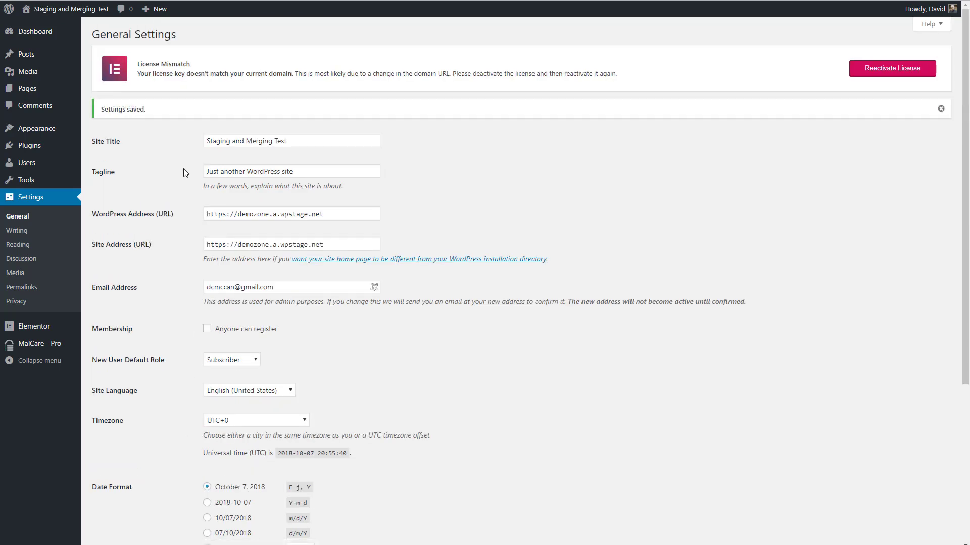
Open the staging Sample Page in the Elementor editor.
mouse_move(30, 89)
left_click(102, 91)
mouse_move(192, 204)
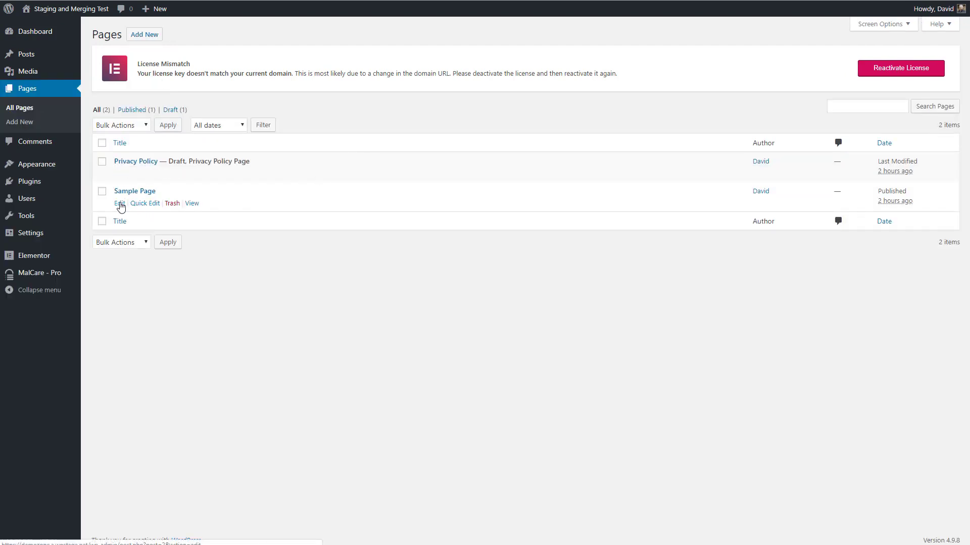
left_click(120, 204)
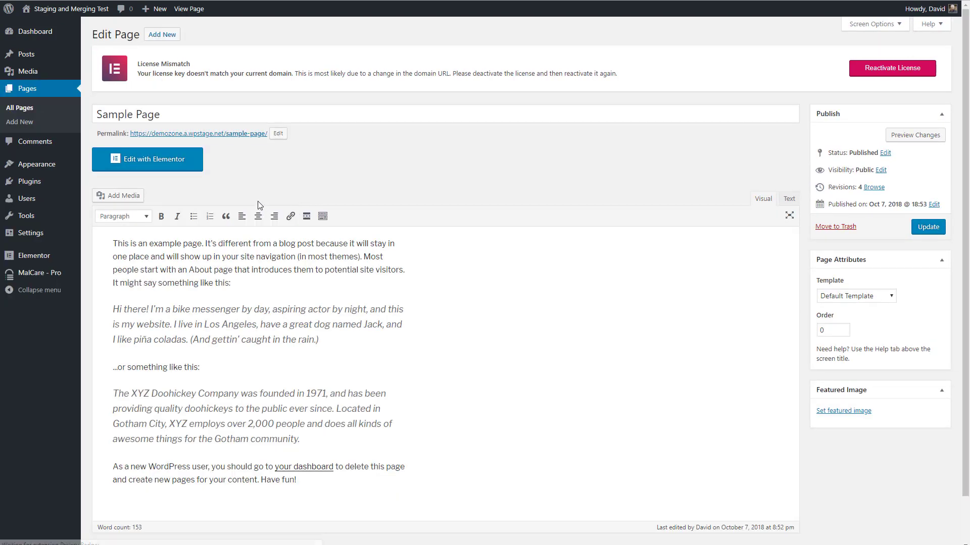
left_click(167, 160)
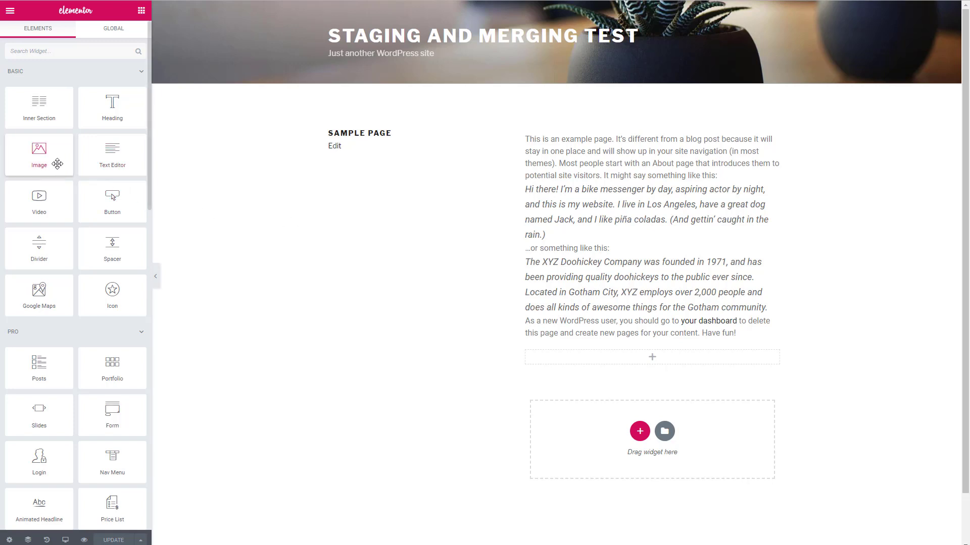
Add an image widget holding the uploaded wordpress-staging-and-migration-with-blogvault.png.
left_click_drag(46, 161, 664, 424)
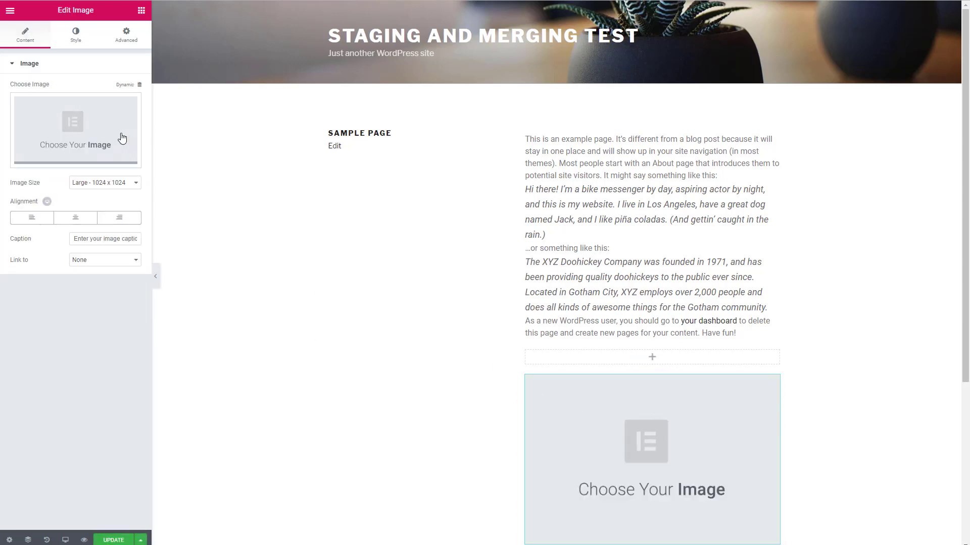
left_click(61, 111)
left_click(43, 54)
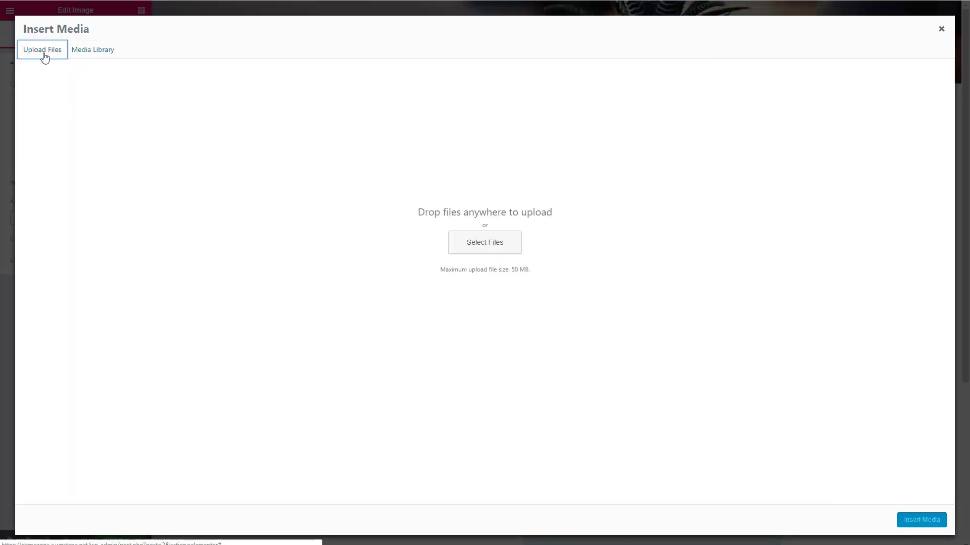
left_click(491, 244)
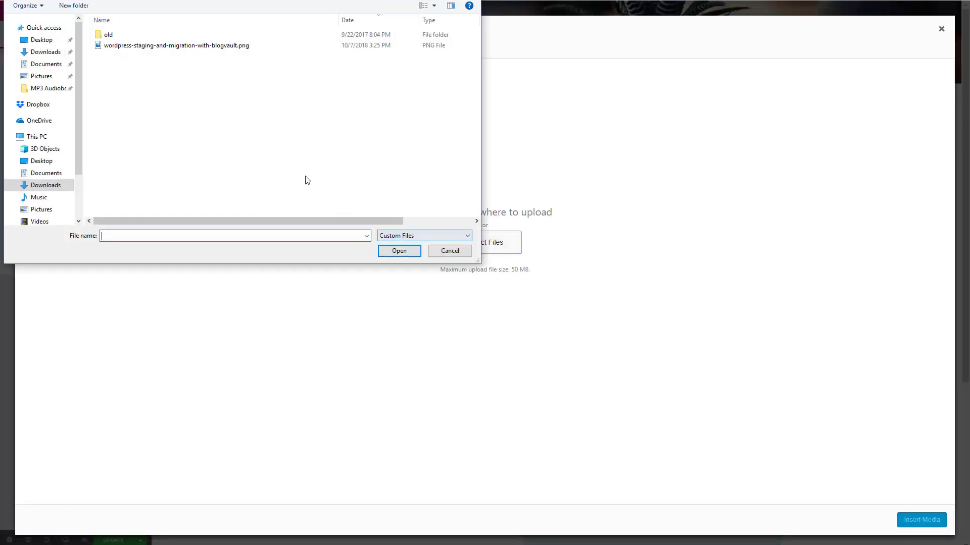
double_click(186, 45)
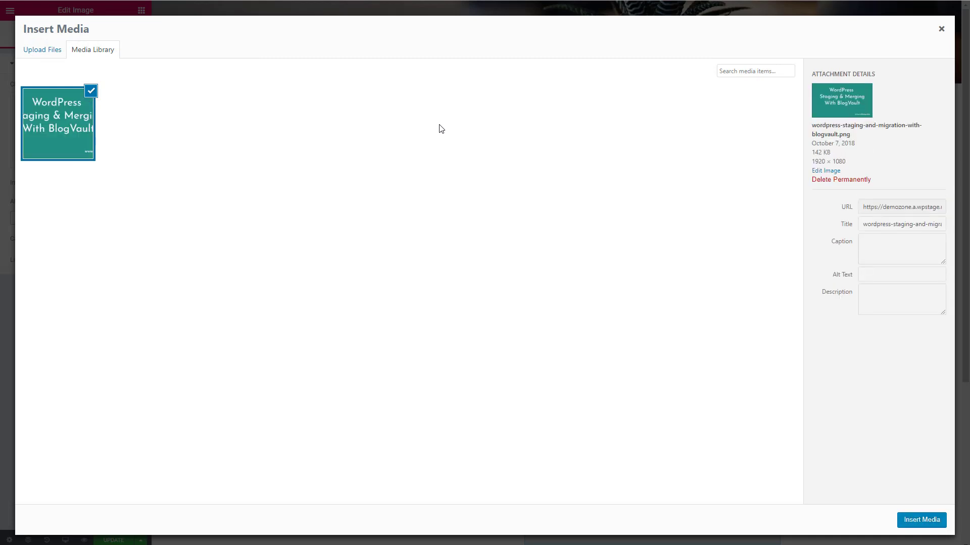
left_click(922, 513)
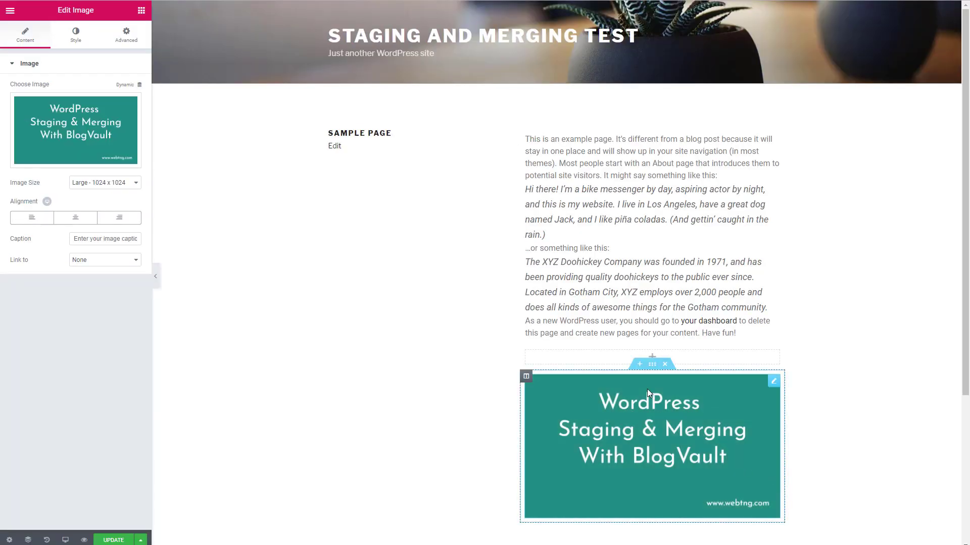
Move the image above the page text and update the page.
left_click_drag(646, 389, 646, 133)
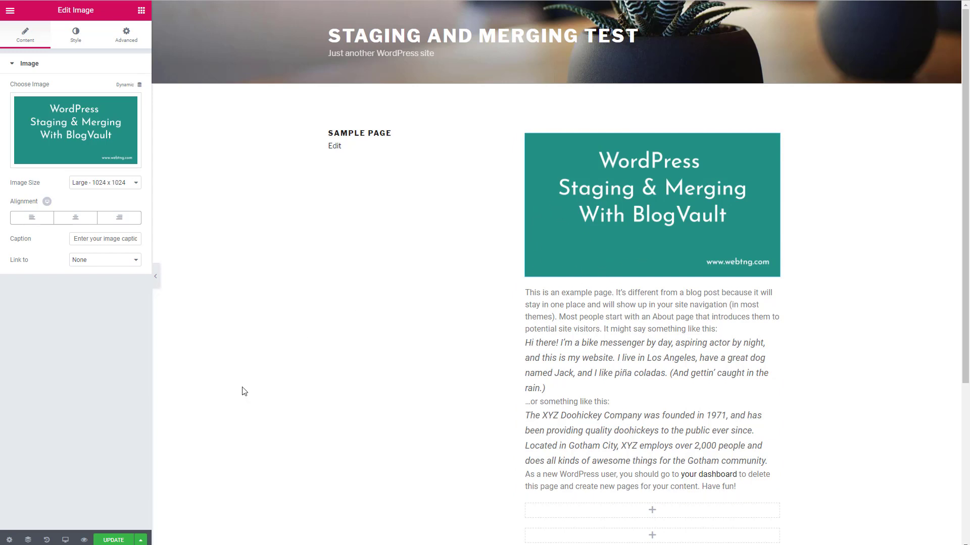
left_click(126, 541)
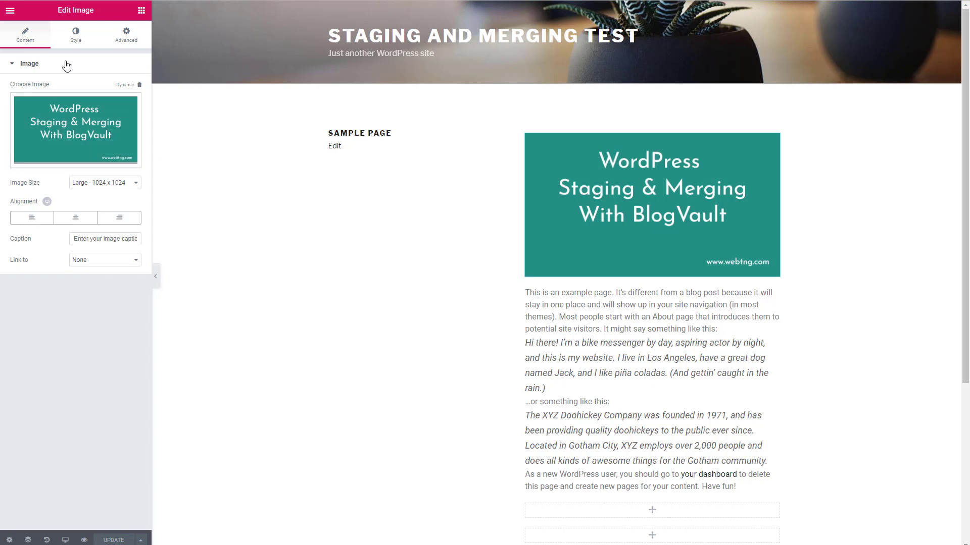
left_click(10, 11)
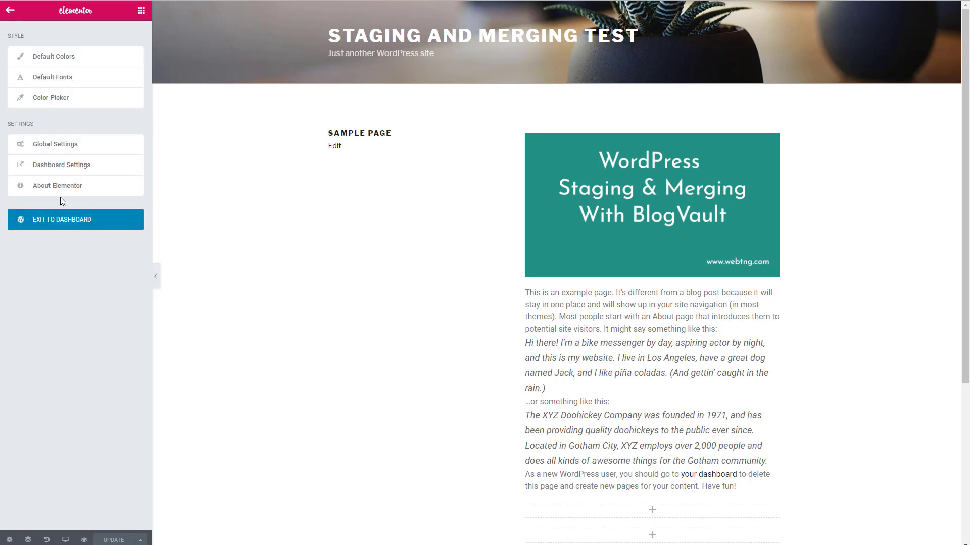
Find Astra by searching 'as' under Themes > Add New, then install and activate it.
left_click(68, 223)
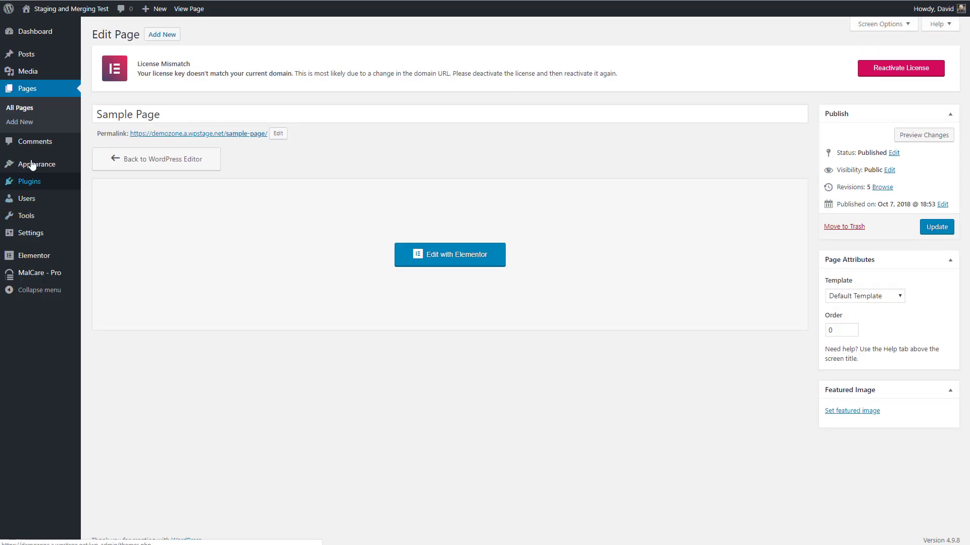
mouse_move(30, 167)
left_click(99, 167)
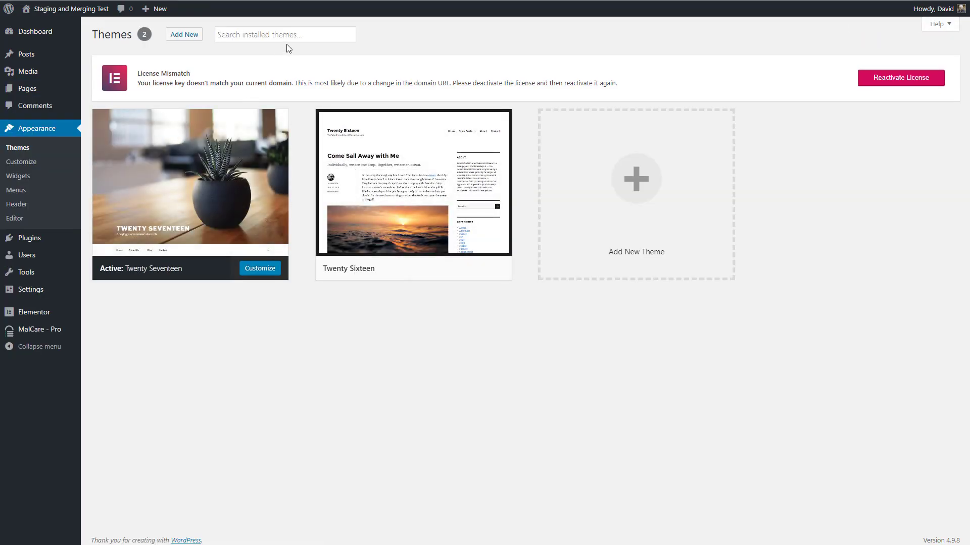
left_click(193, 35)
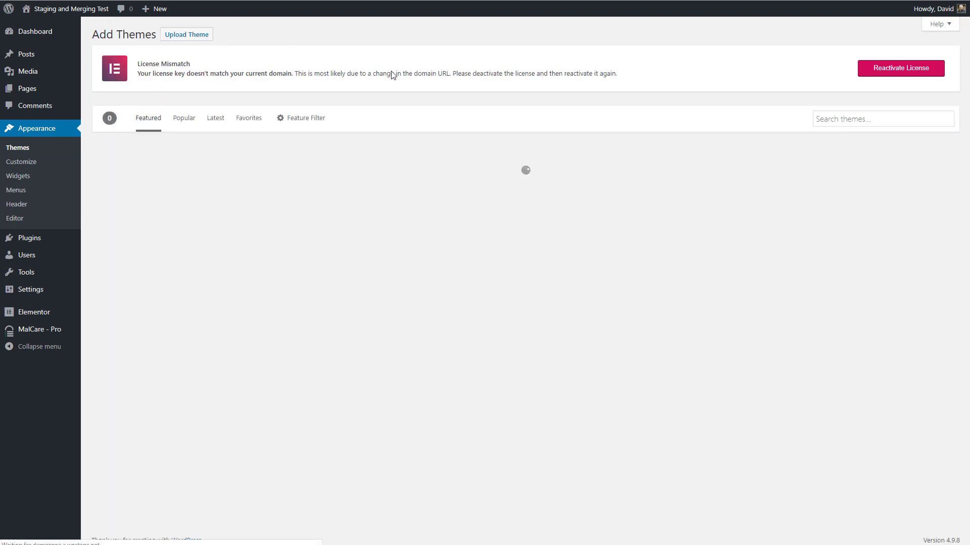
left_click(889, 119)
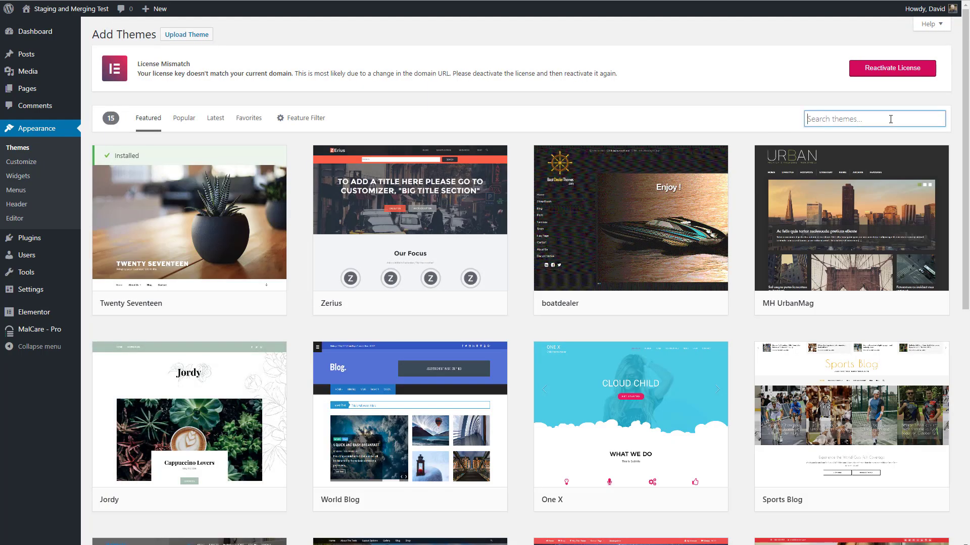
type("astra")
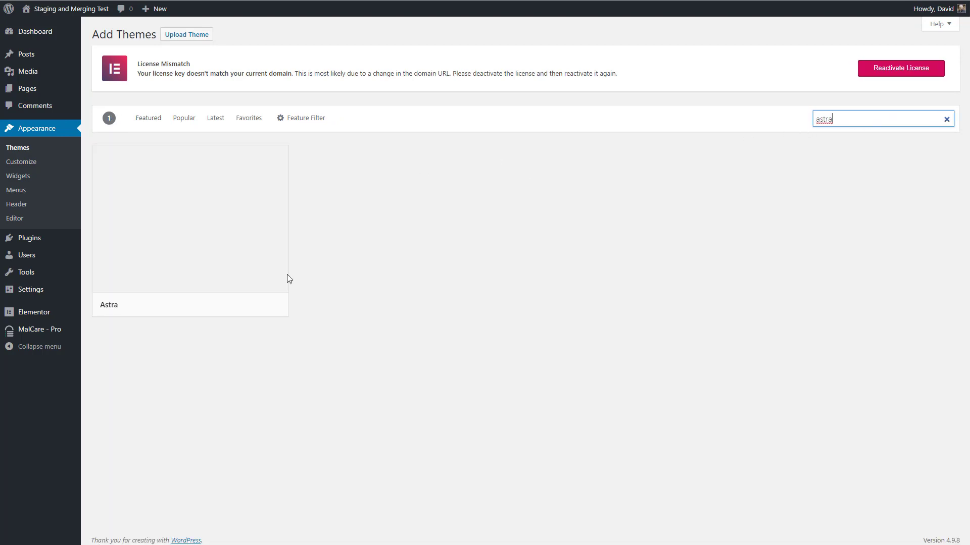
left_click(222, 306)
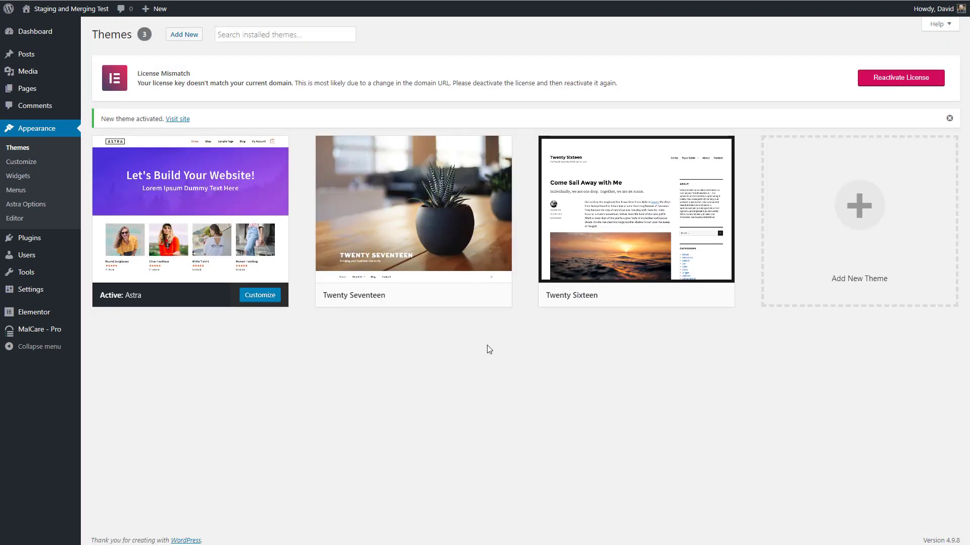
Visit the staging front end and open its Sample Page in the Astra theme.
left_click(86, 14)
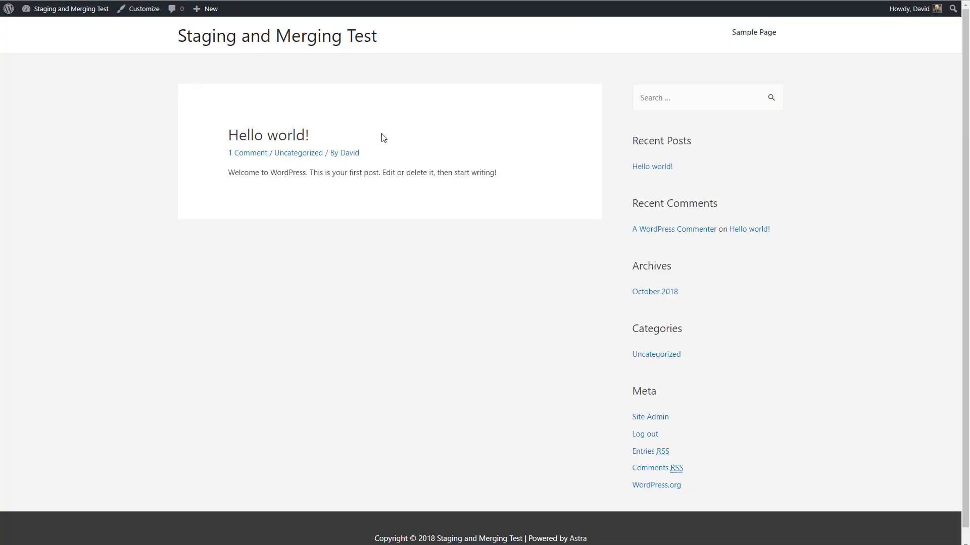
left_click(738, 33)
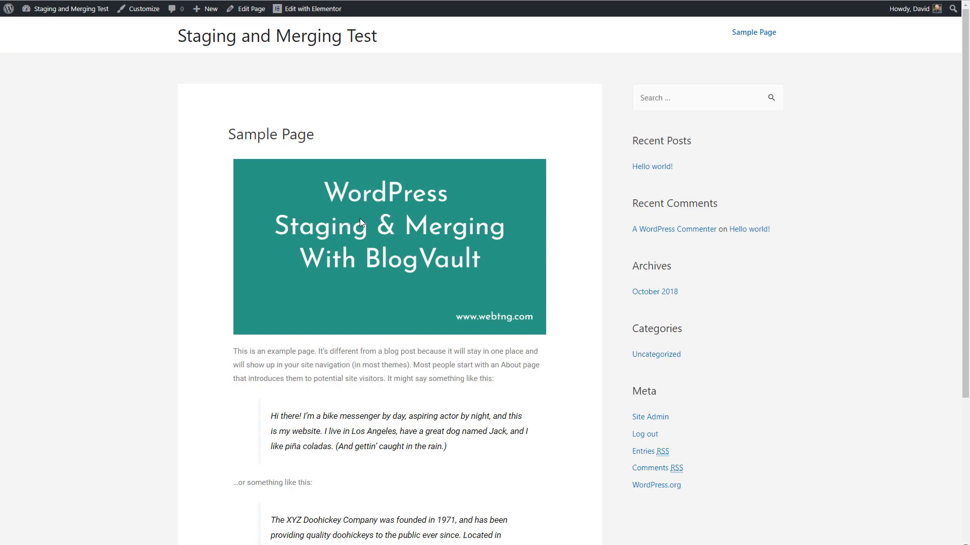
Open the production site's Hello world! post.
mouse_move(204, 2)
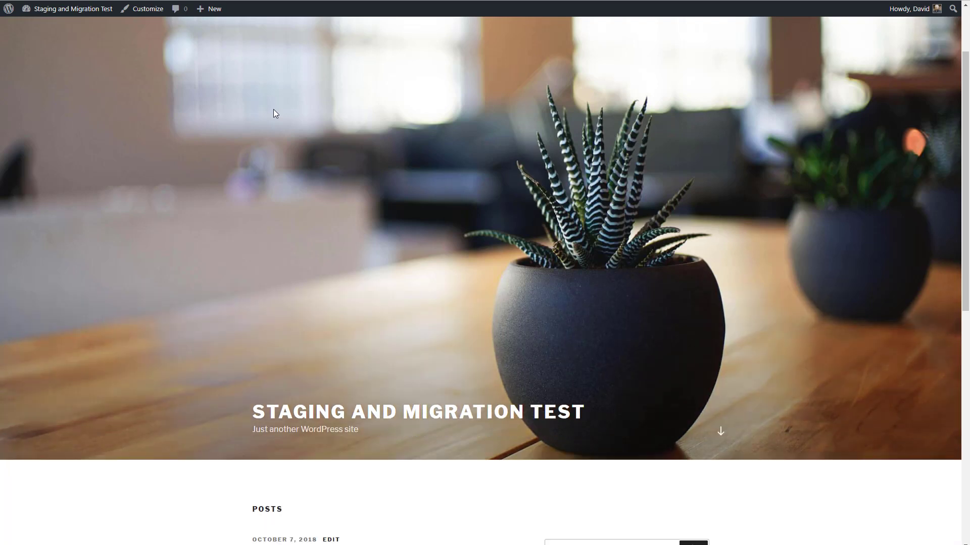
scroll(273, 109, "down", 7)
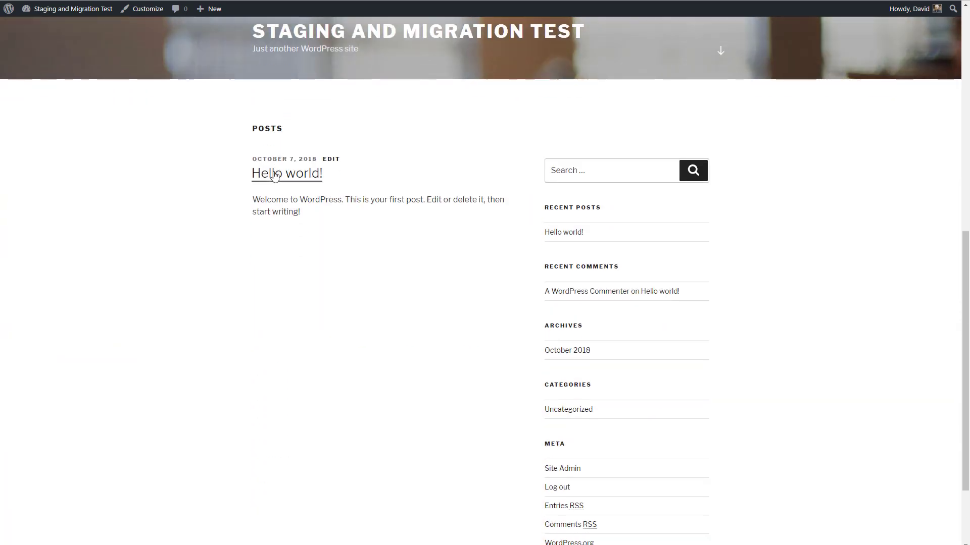
left_click(274, 176)
scroll(257, 177, "down", 4)
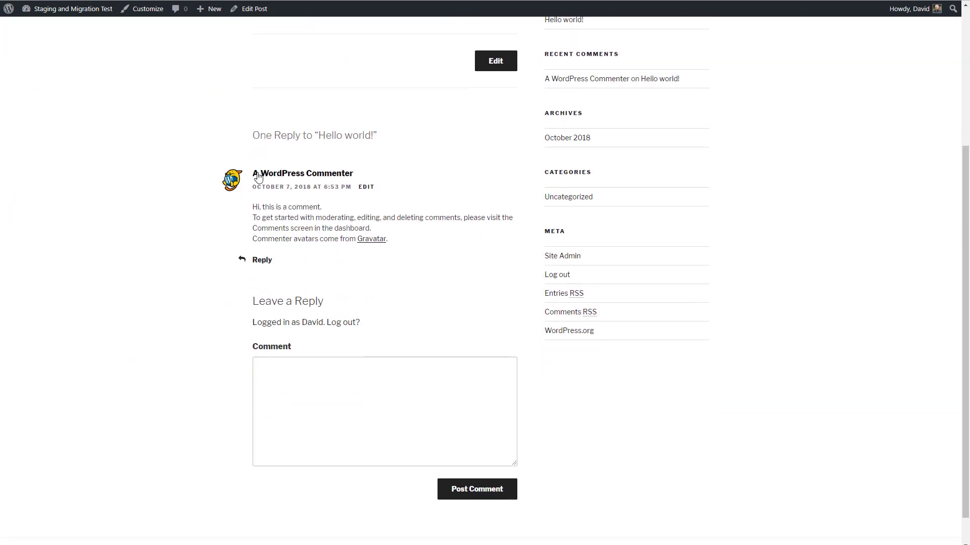
Post the comment 'Here is a comment on the production site.' on it.
left_click(283, 376)
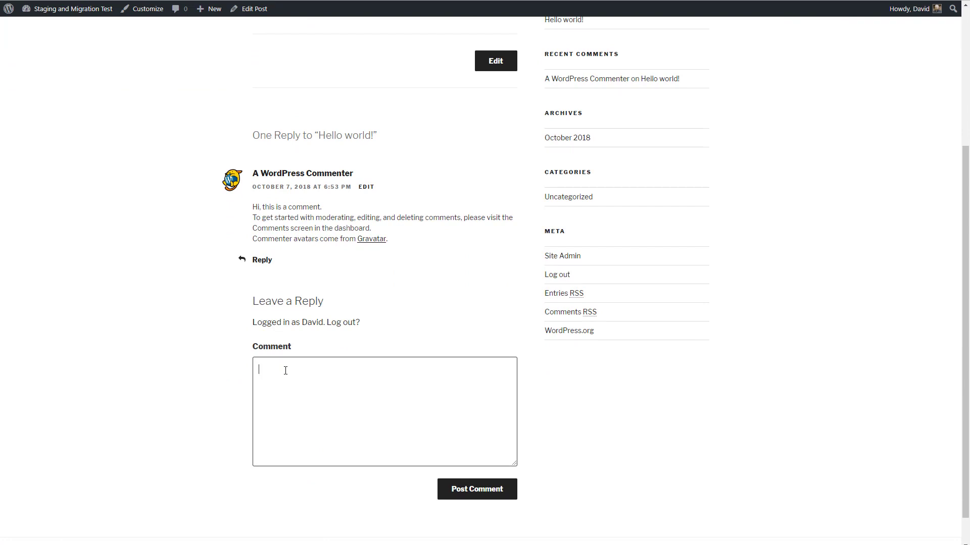
type("Here is a commnet on the")
key("BackSpace")
key("BackSpace")
key("BackSpace")
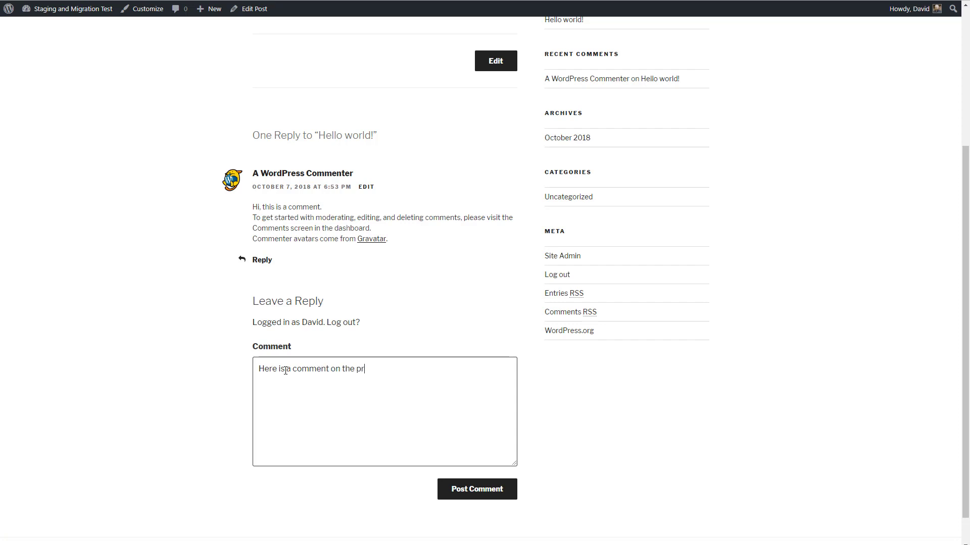
type("n i")
left_click(477, 489)
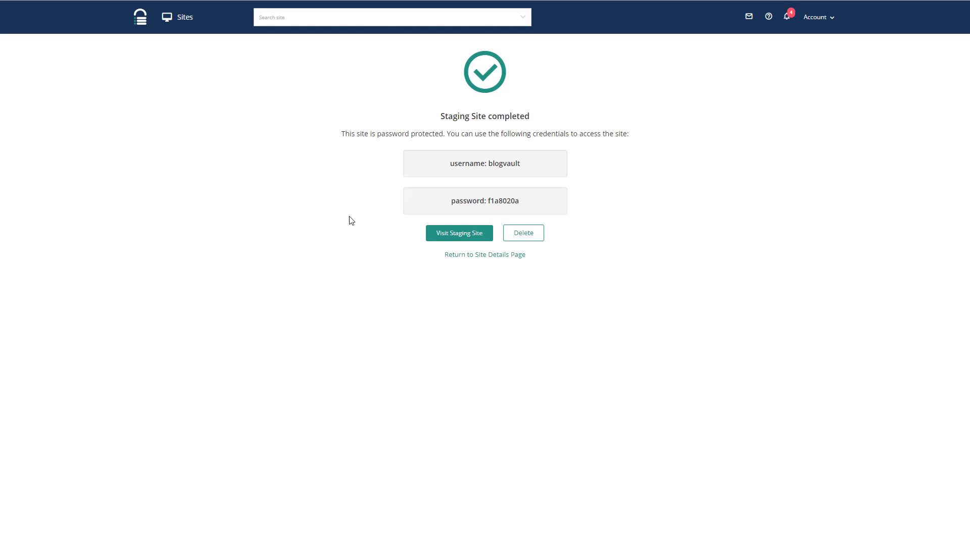
Go back to the site details dashboard and view the Staging card, now showing 78 backups and 27 days left.
left_click(470, 256)
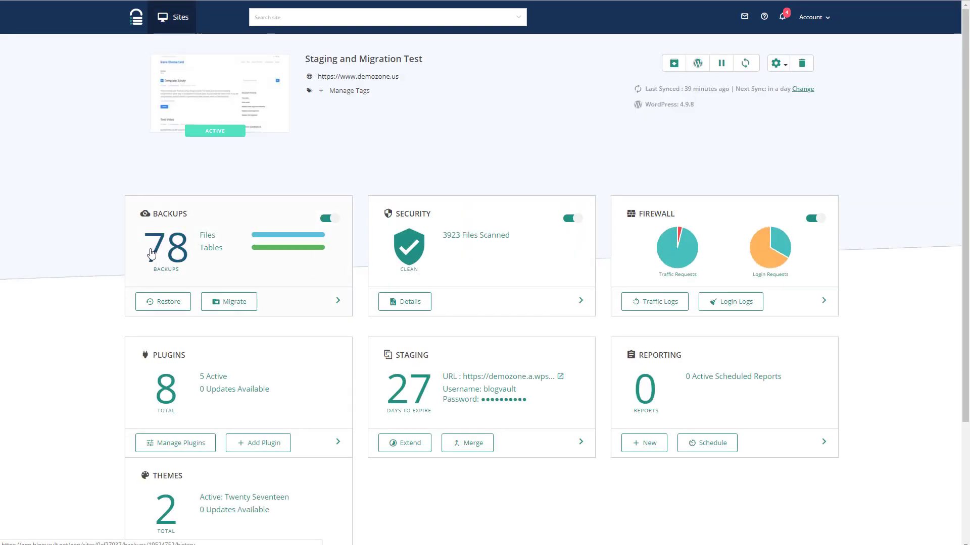
scroll(151, 253, "down", 1)
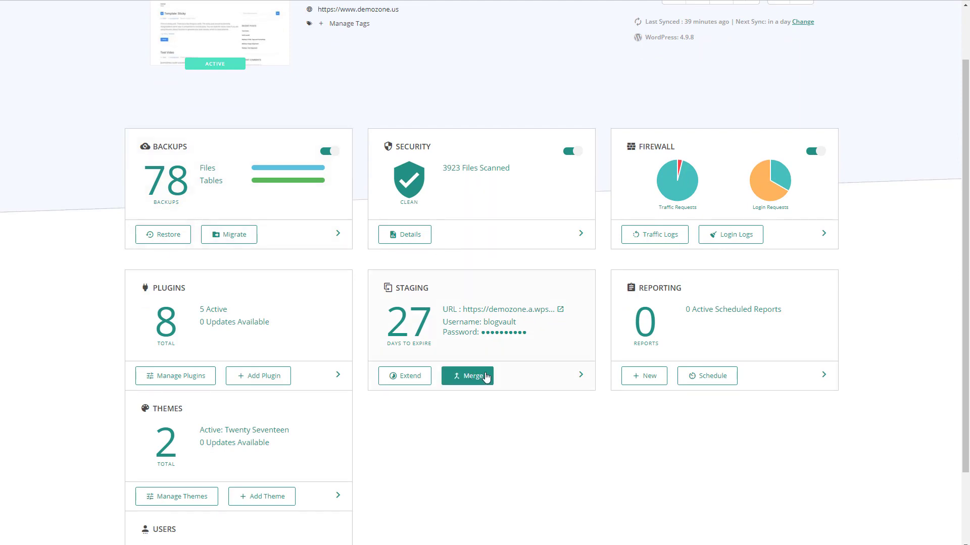
Start the staging merge and review the Tables list, keeping wp_comments included.
left_click(473, 377)
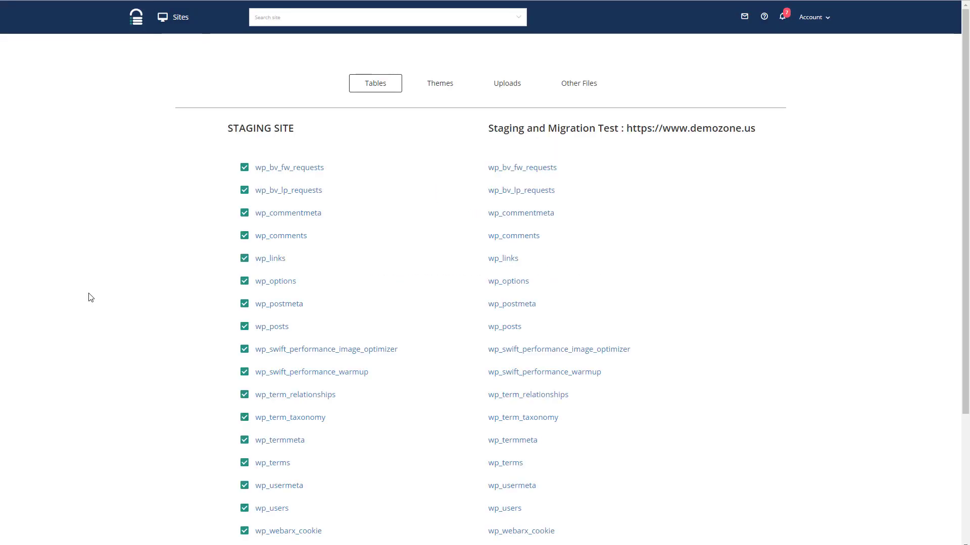
scroll(90, 298, "down", 3)
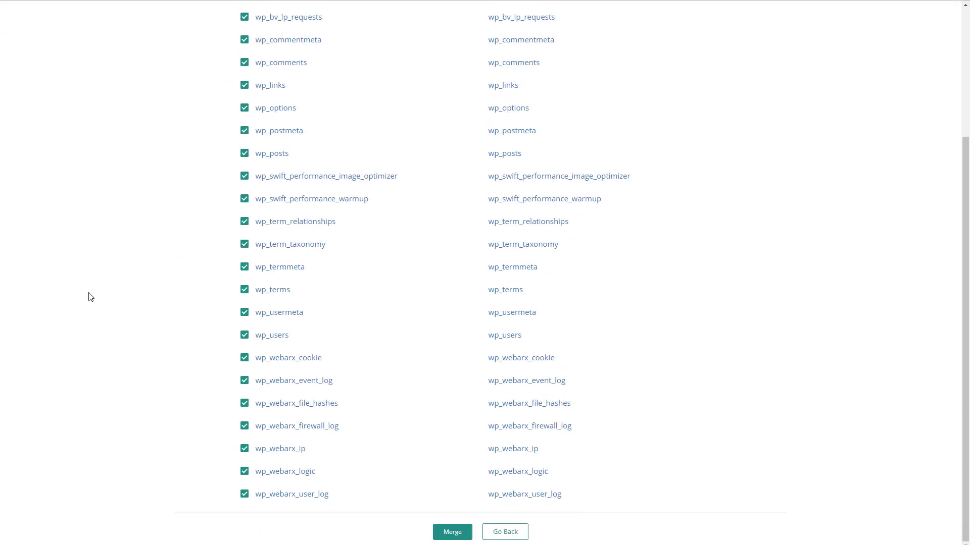
scroll(91, 298, "up", 3)
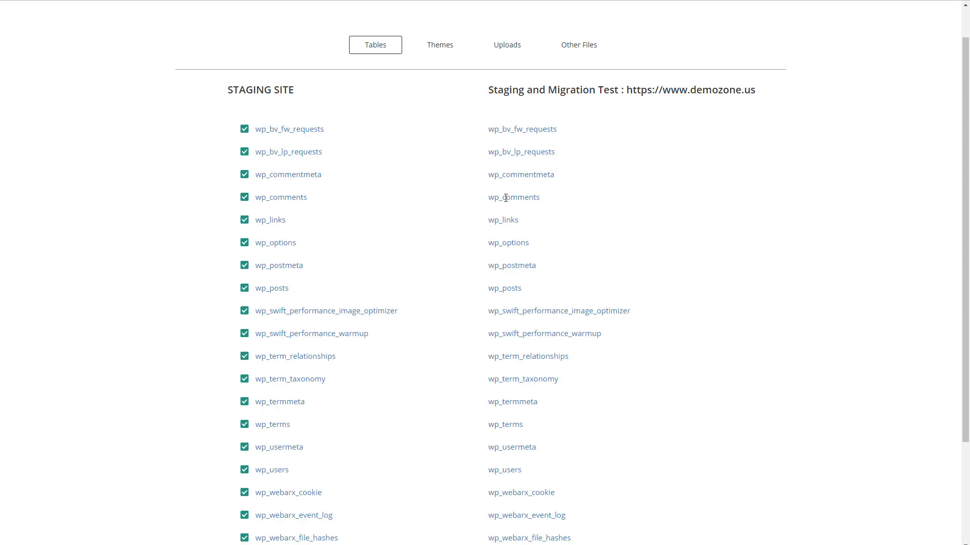
left_click(300, 199)
left_click(303, 199)
scroll(520, 196, "down", 3)
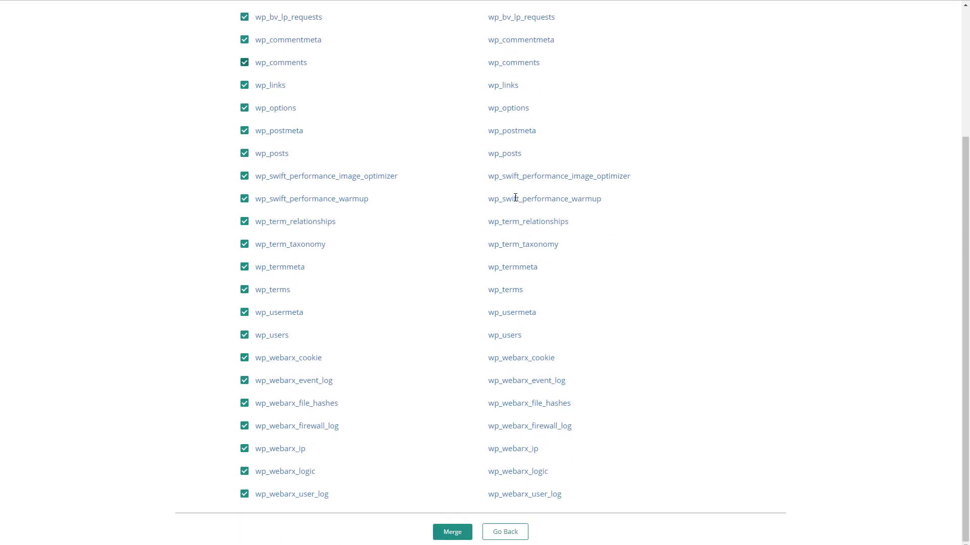
scroll(515, 197, "up", 4)
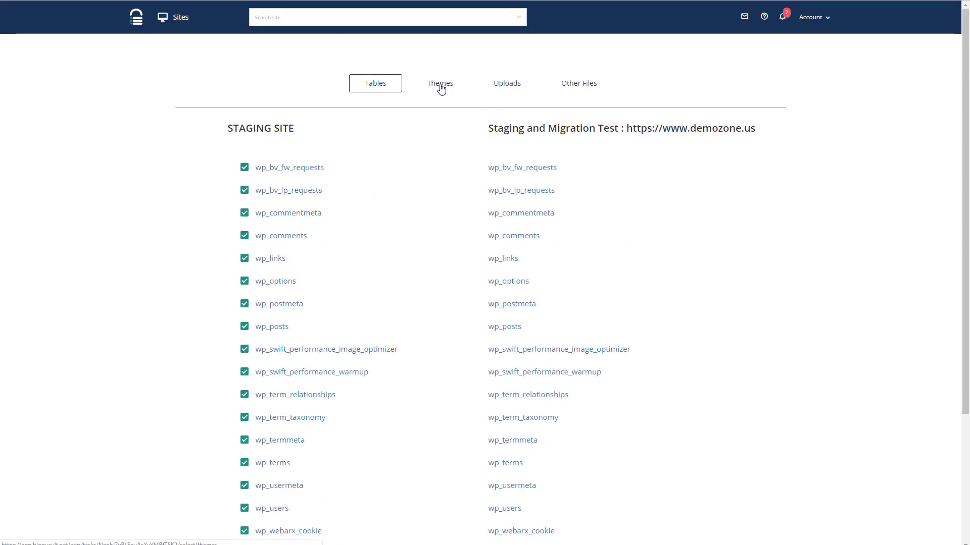
Check the Themes and Uploads to be merged, then proceed with all tables and files selected.
left_click(441, 87)
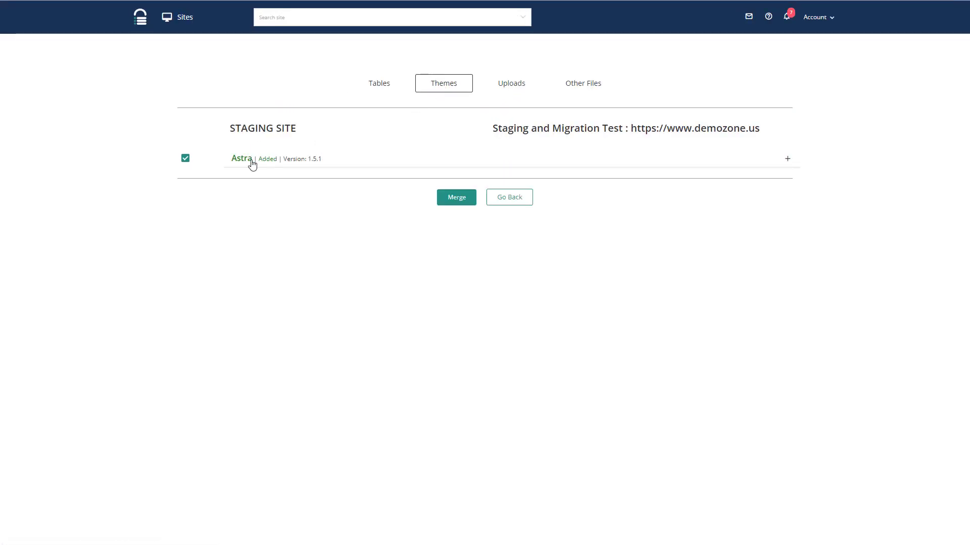
left_click(507, 87)
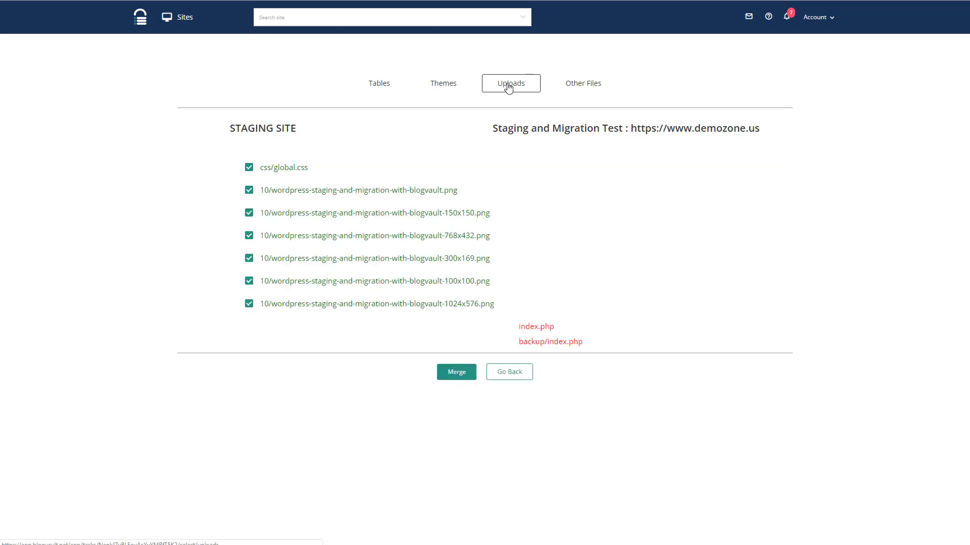
left_click(381, 88)
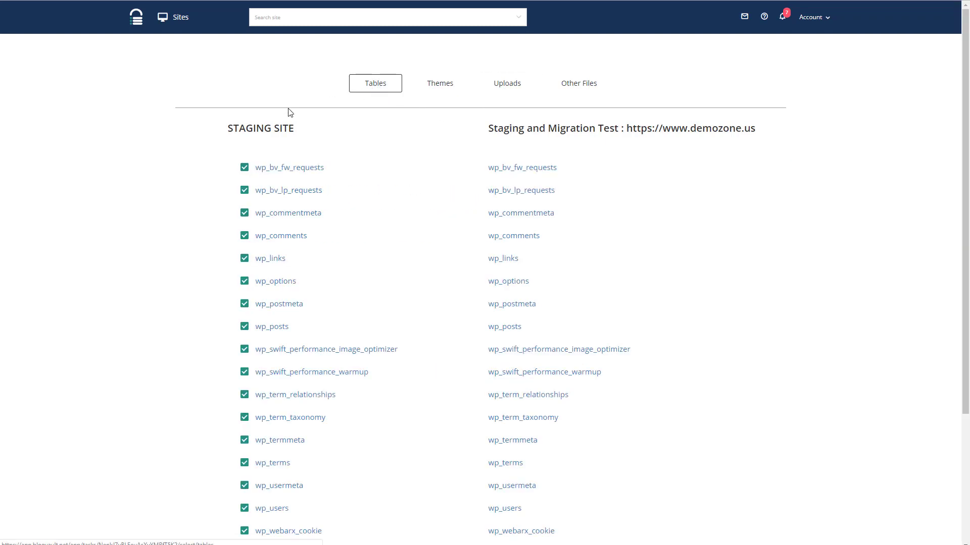
scroll(194, 156, "down", 3)
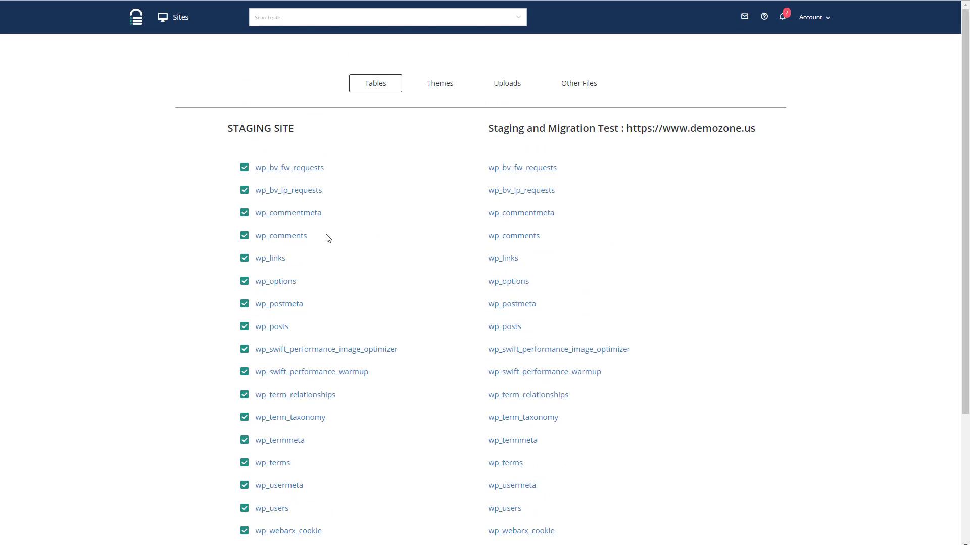
scroll(399, 268, "down", 2)
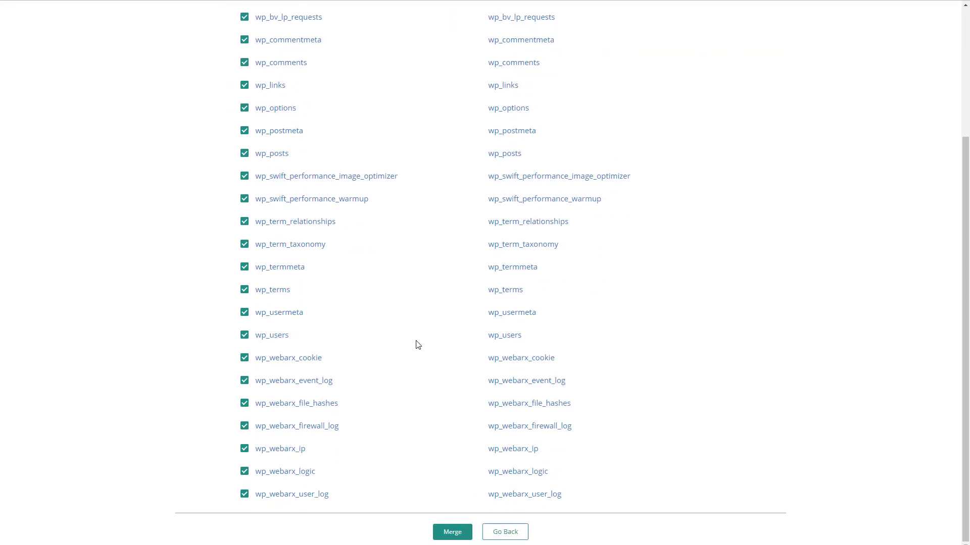
left_click(450, 532)
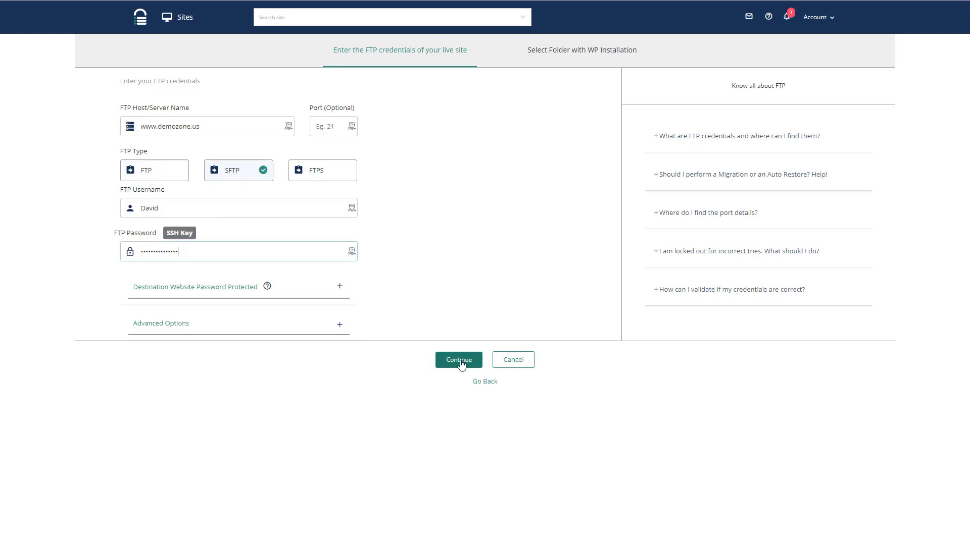
left_click(459, 362)
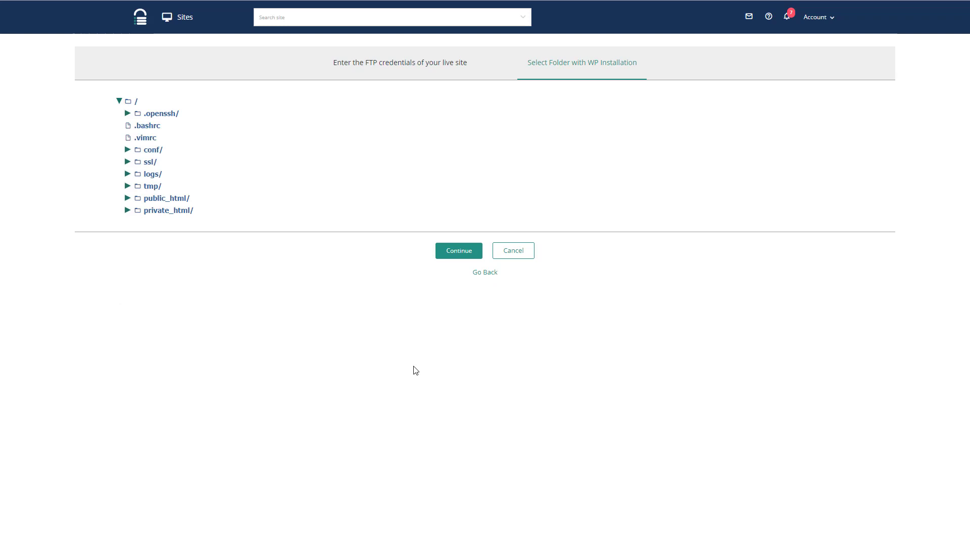
left_click(178, 200)
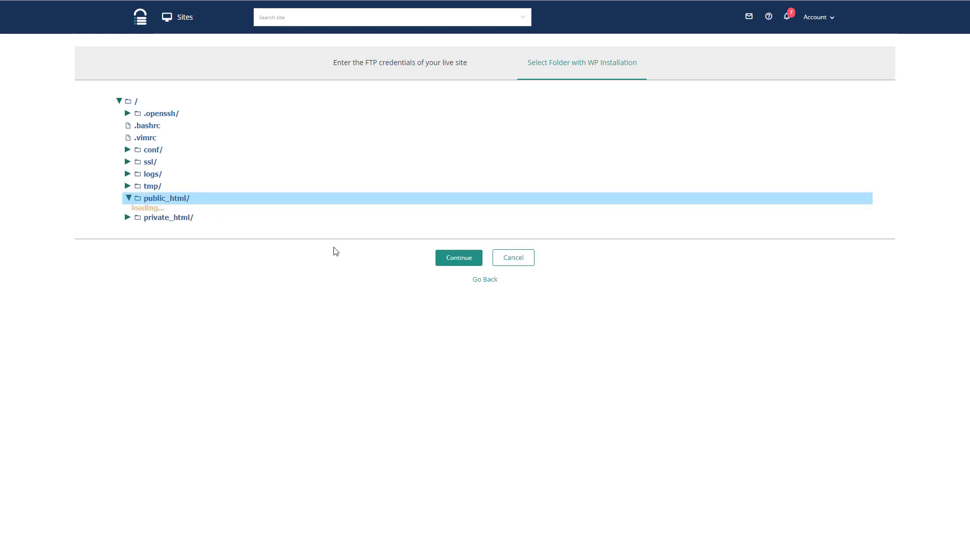
scroll(462, 522, "down", 1)
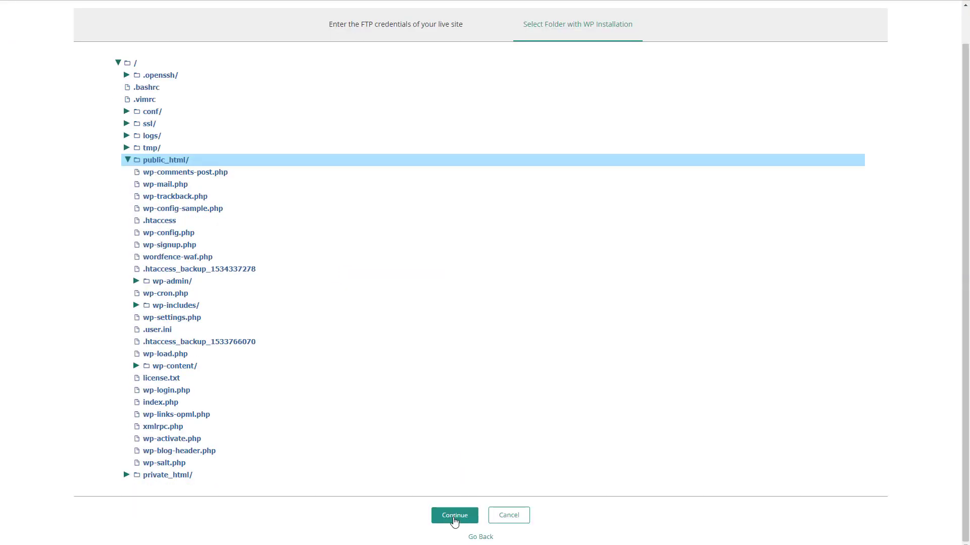
left_click(455, 516)
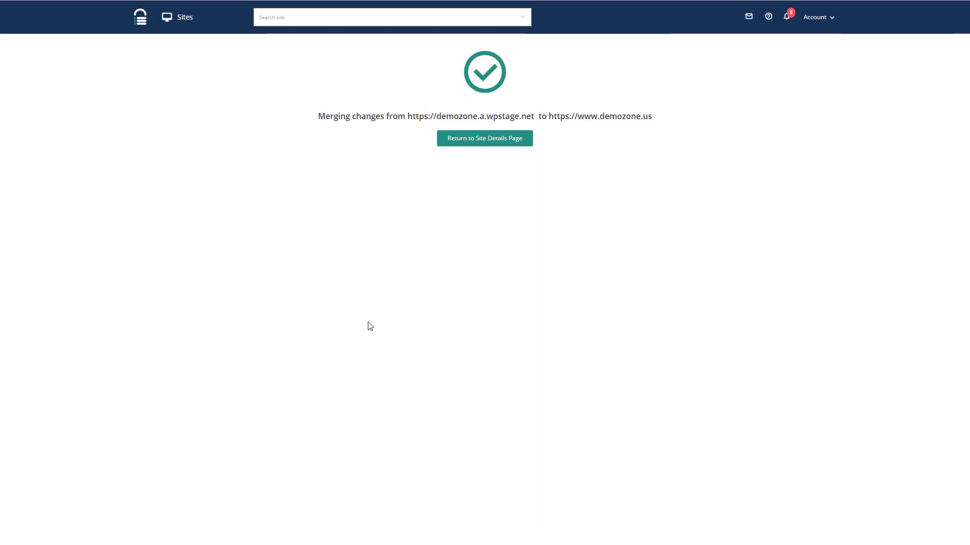
View the live site's Sample Page, then read the Hello world! post and its single sample comment.
left_click(482, 139)
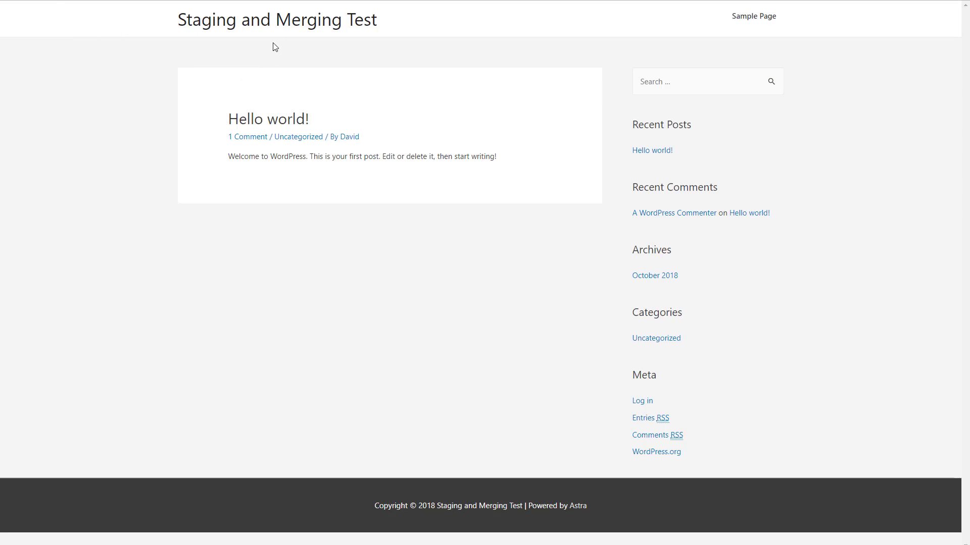
left_click(768, 19)
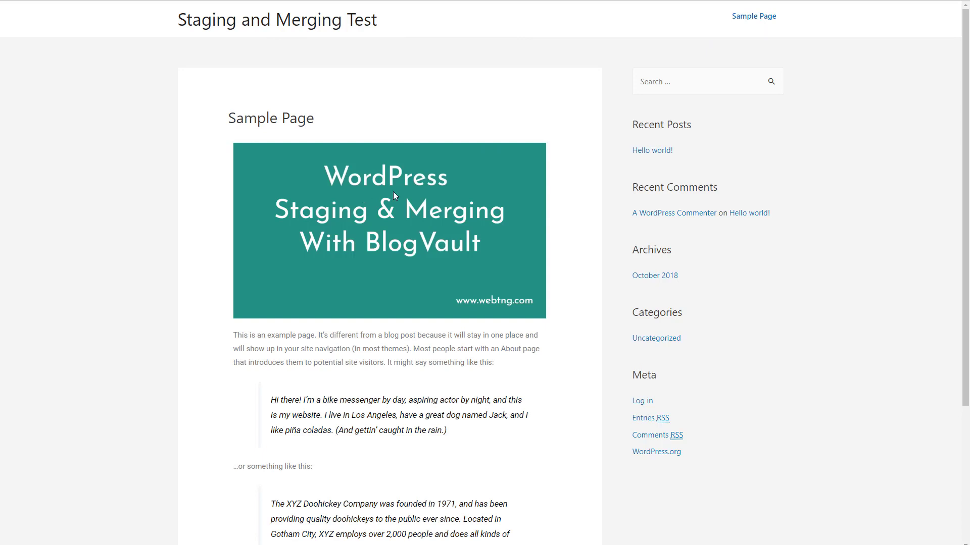
left_click(643, 151)
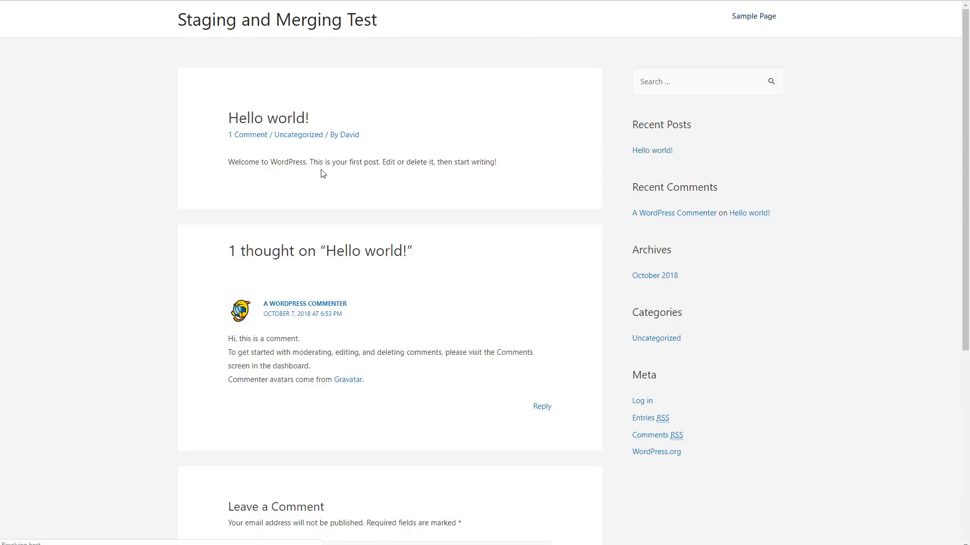
scroll(194, 158, "down", 4)
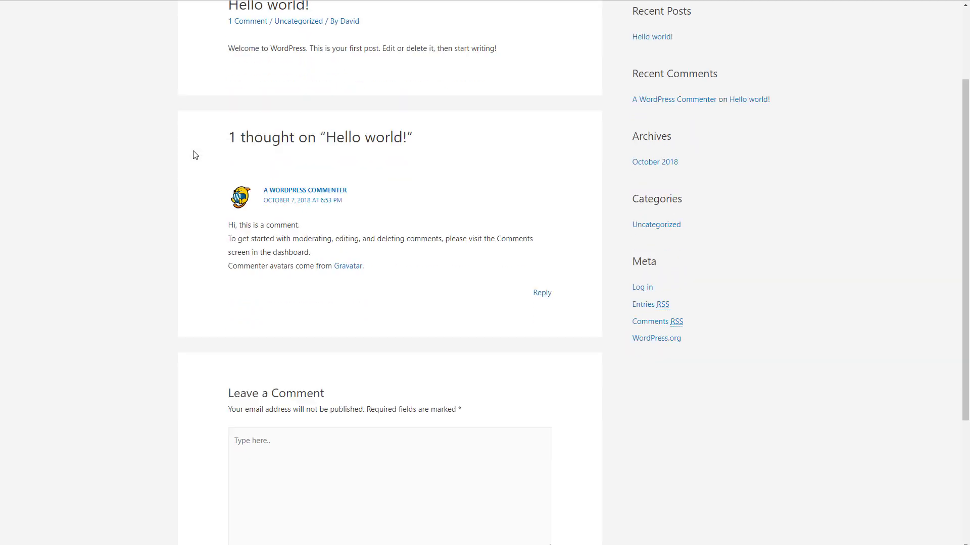
scroll(195, 155, "up", 4)
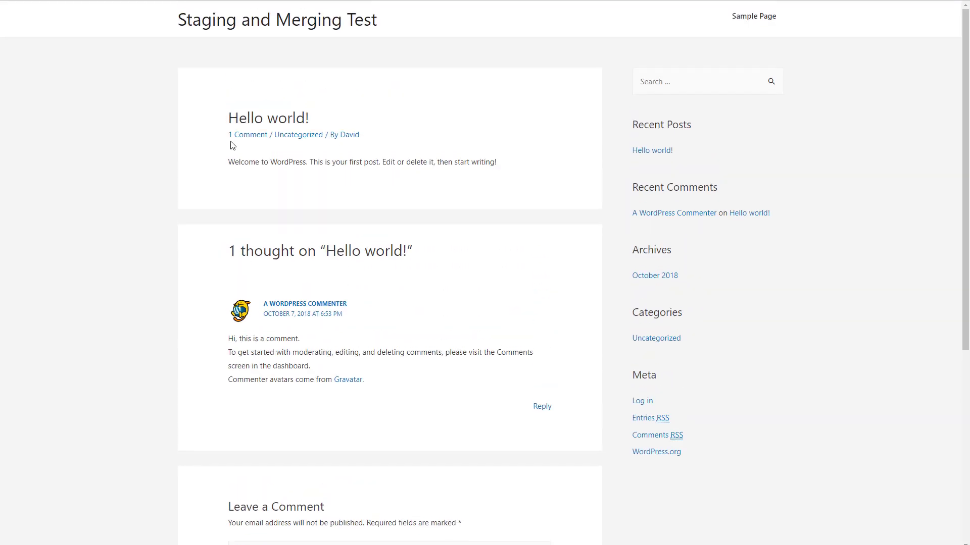
scroll(232, 145, "down", 5)
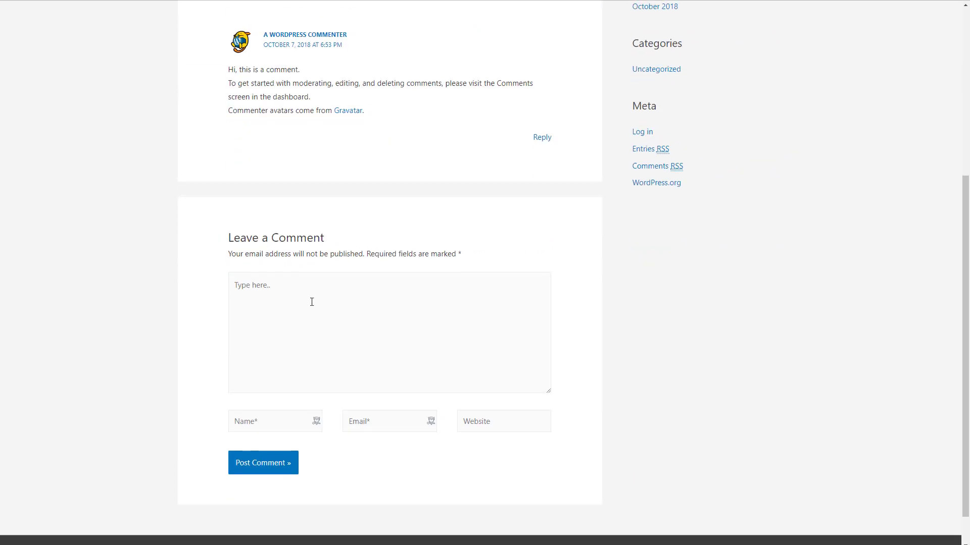
scroll(312, 302, "up", 5)
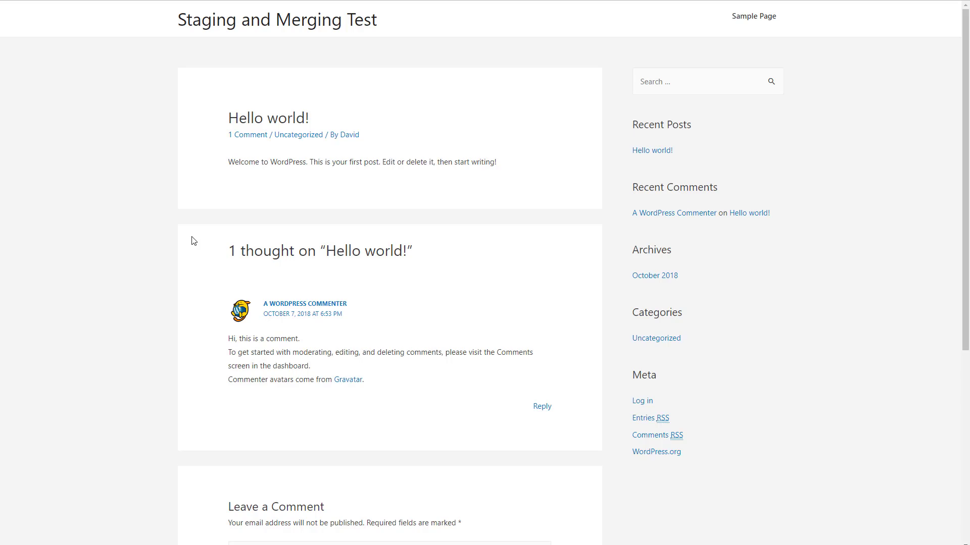
Go back to the merged site's home page listing the Hello world! post with the Astra footer.
key("F5")
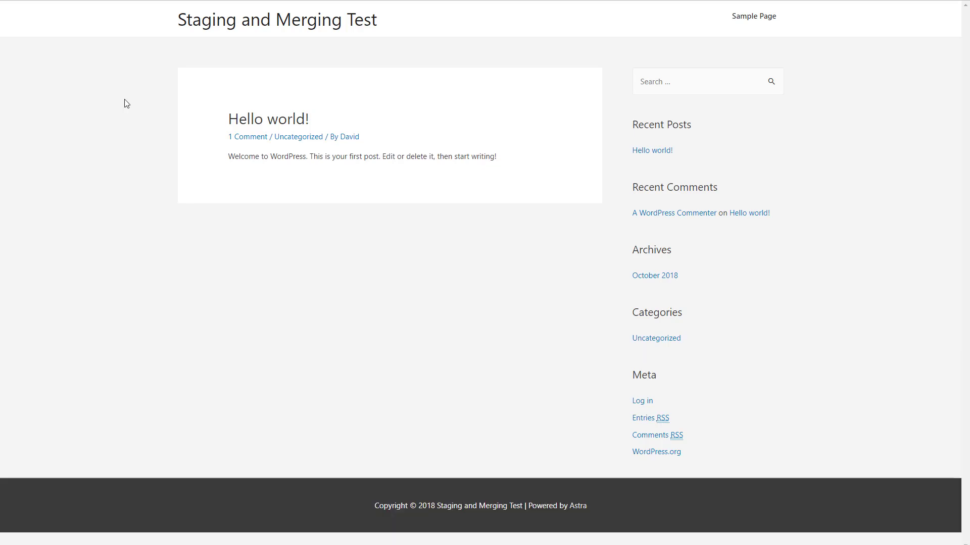